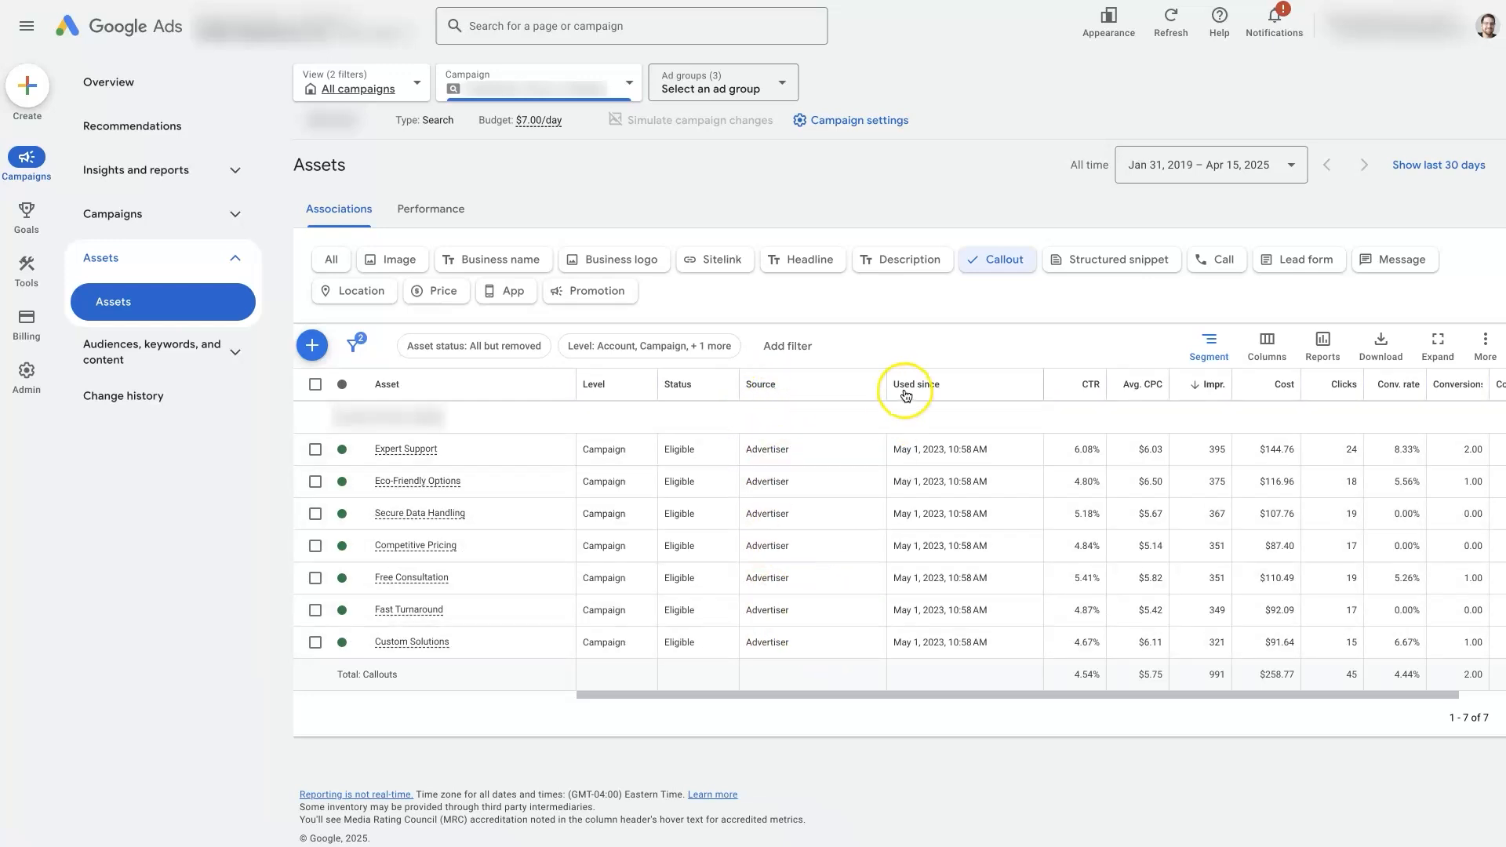
# Narrow the Used since column in the callout assets table
pyautogui.moveTo(887, 384); pyautogui.dragTo(846, 385)
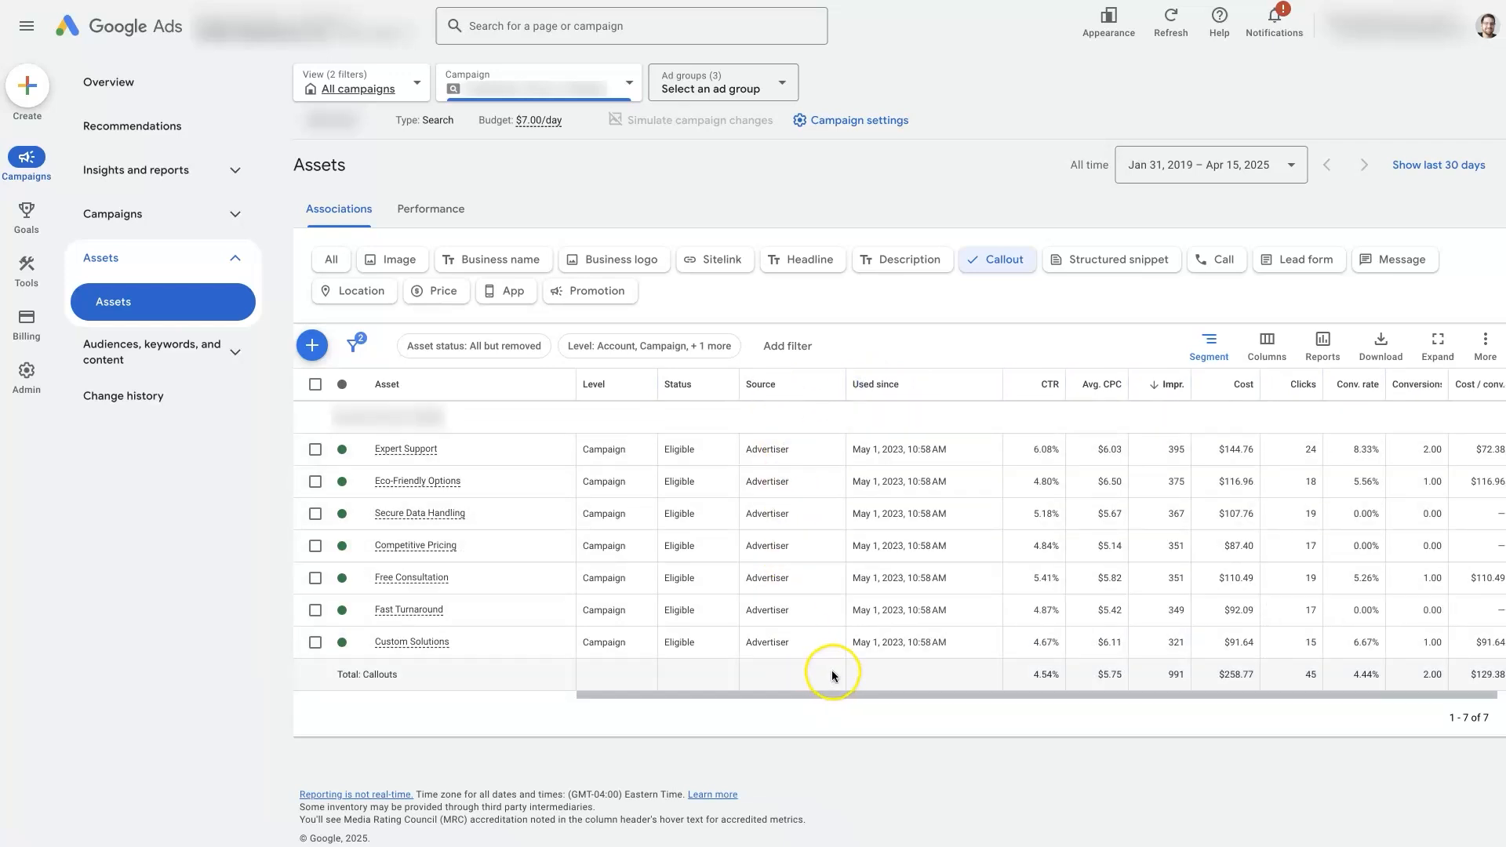
pyautogui.moveTo(846, 385); pyautogui.dragTo(826, 391)
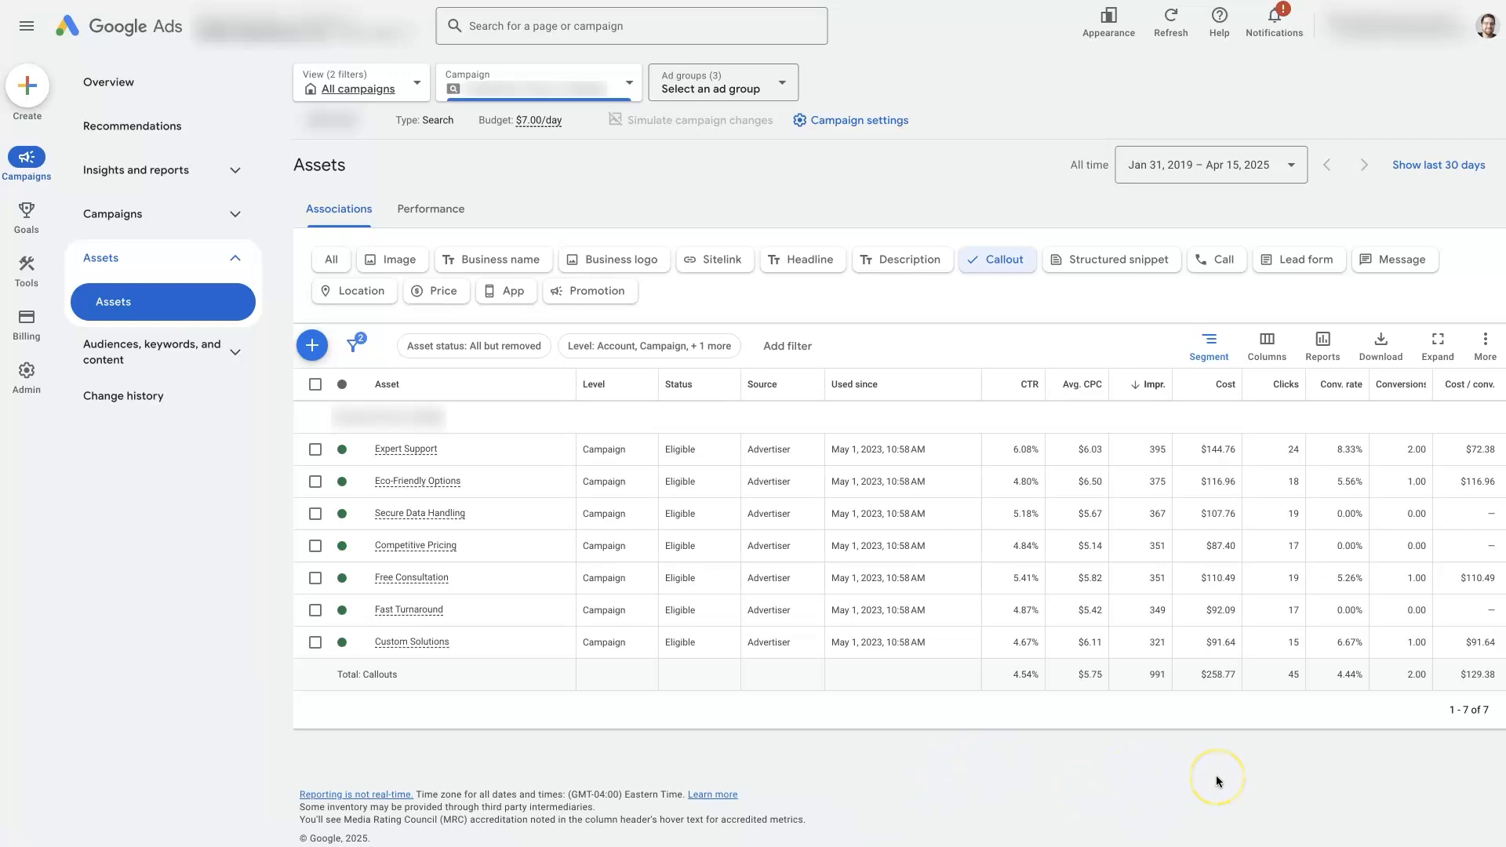
# Open the account-level automated assets view, then its advanced settings page
pyautogui.click(1486, 347)
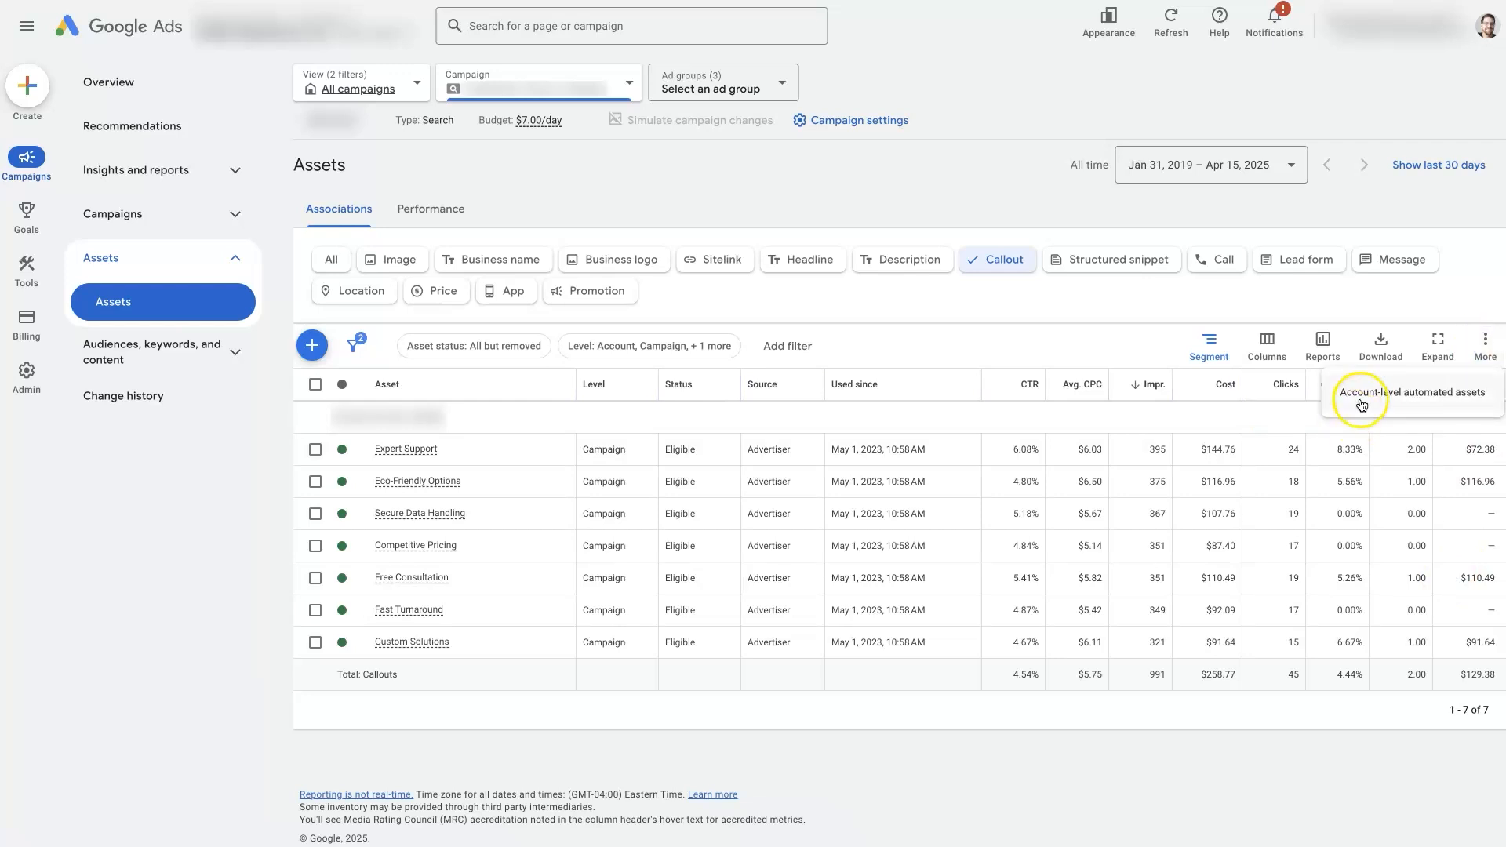
pyautogui.click(1420, 408)
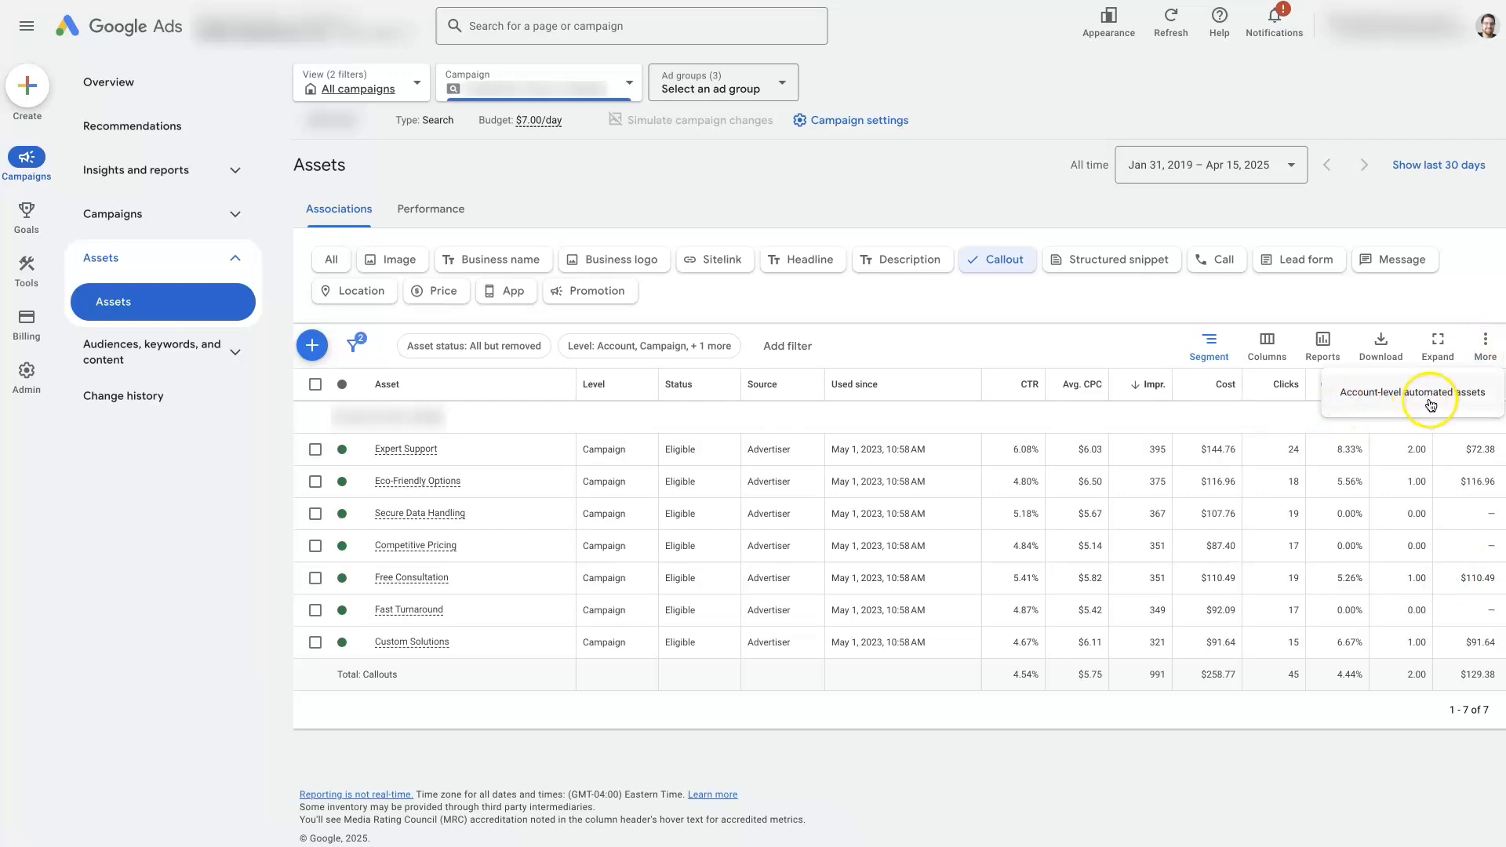
pyautogui.click(1432, 400)
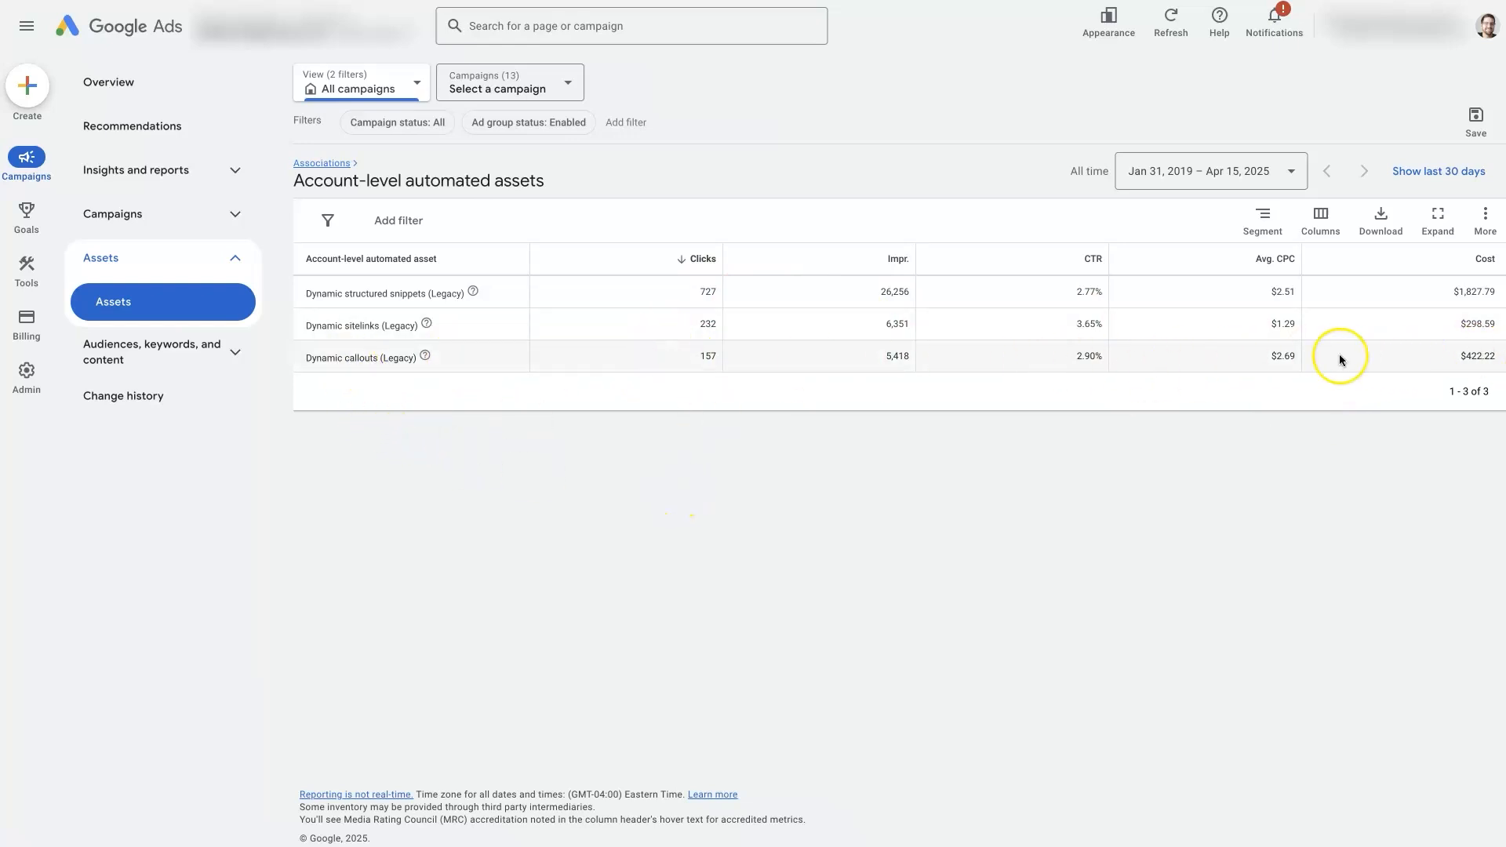
pyautogui.click(1486, 223)
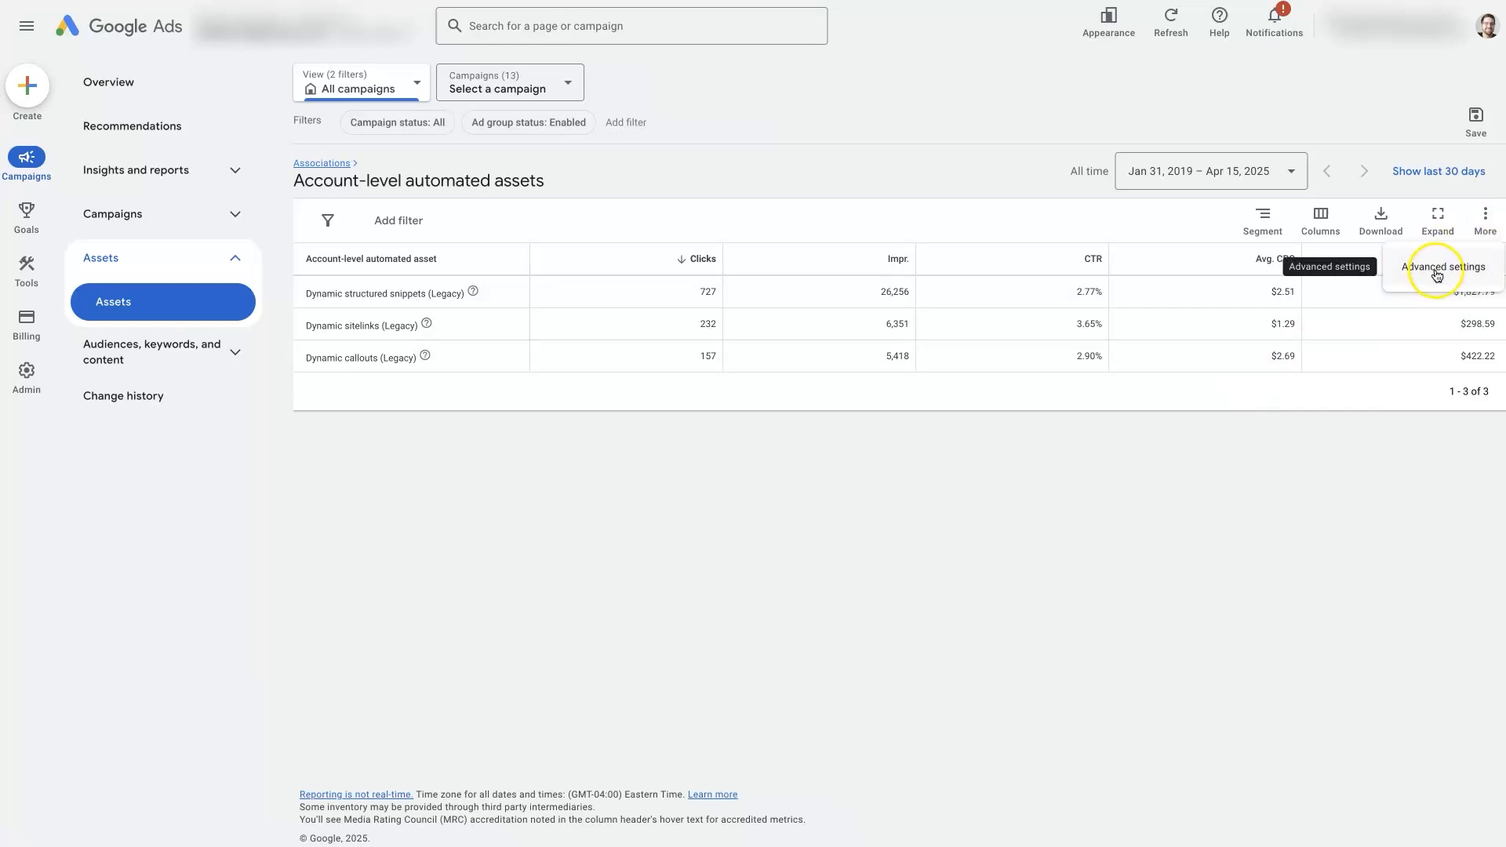
pyautogui.click(1437, 275)
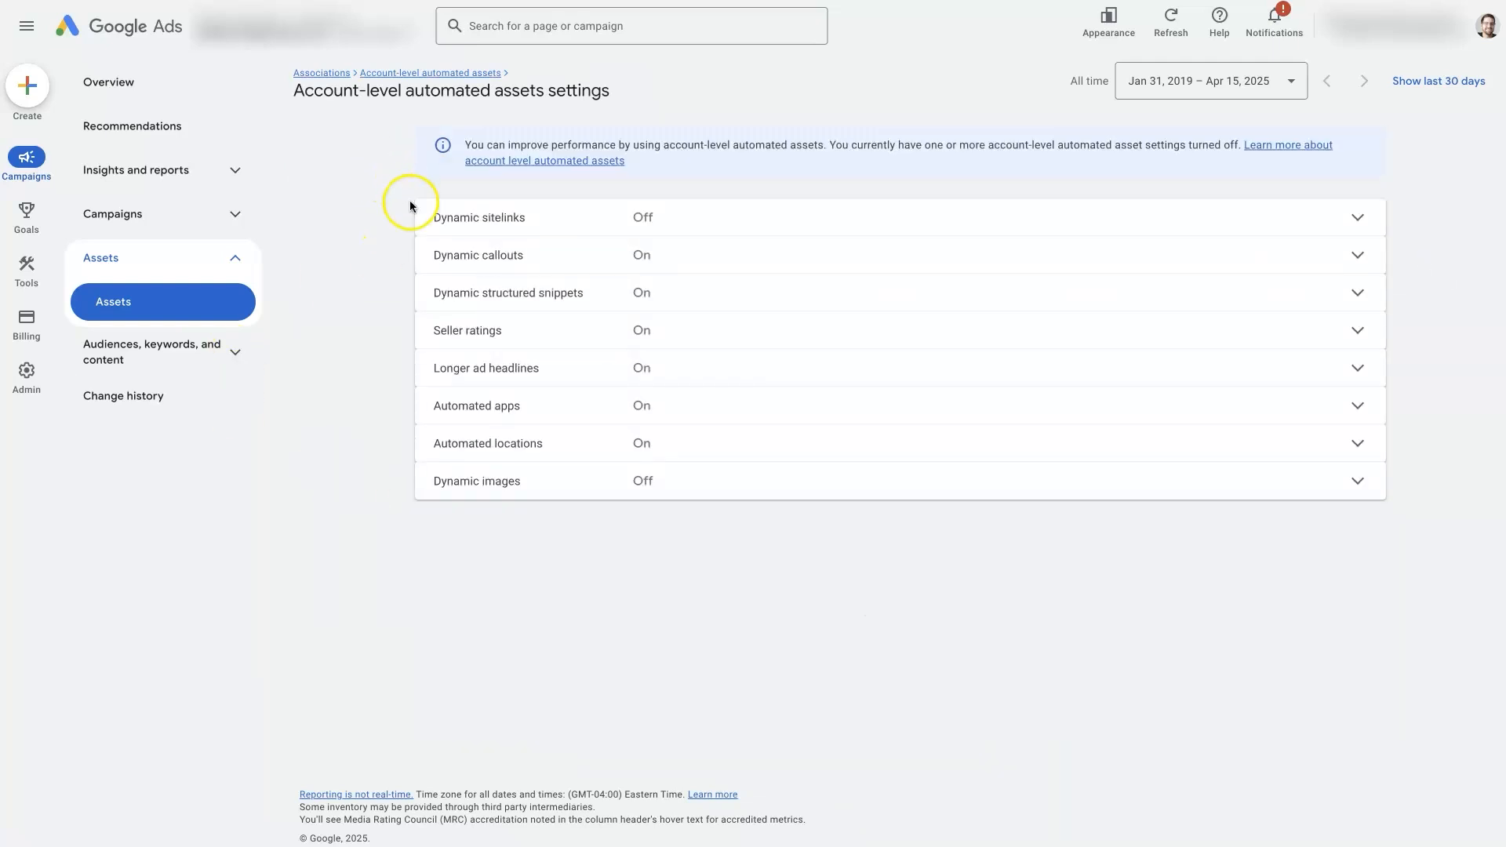
# Turn Dynamic callouts off with the reason "You're concerned about performance" and save
pyautogui.click(555, 255)
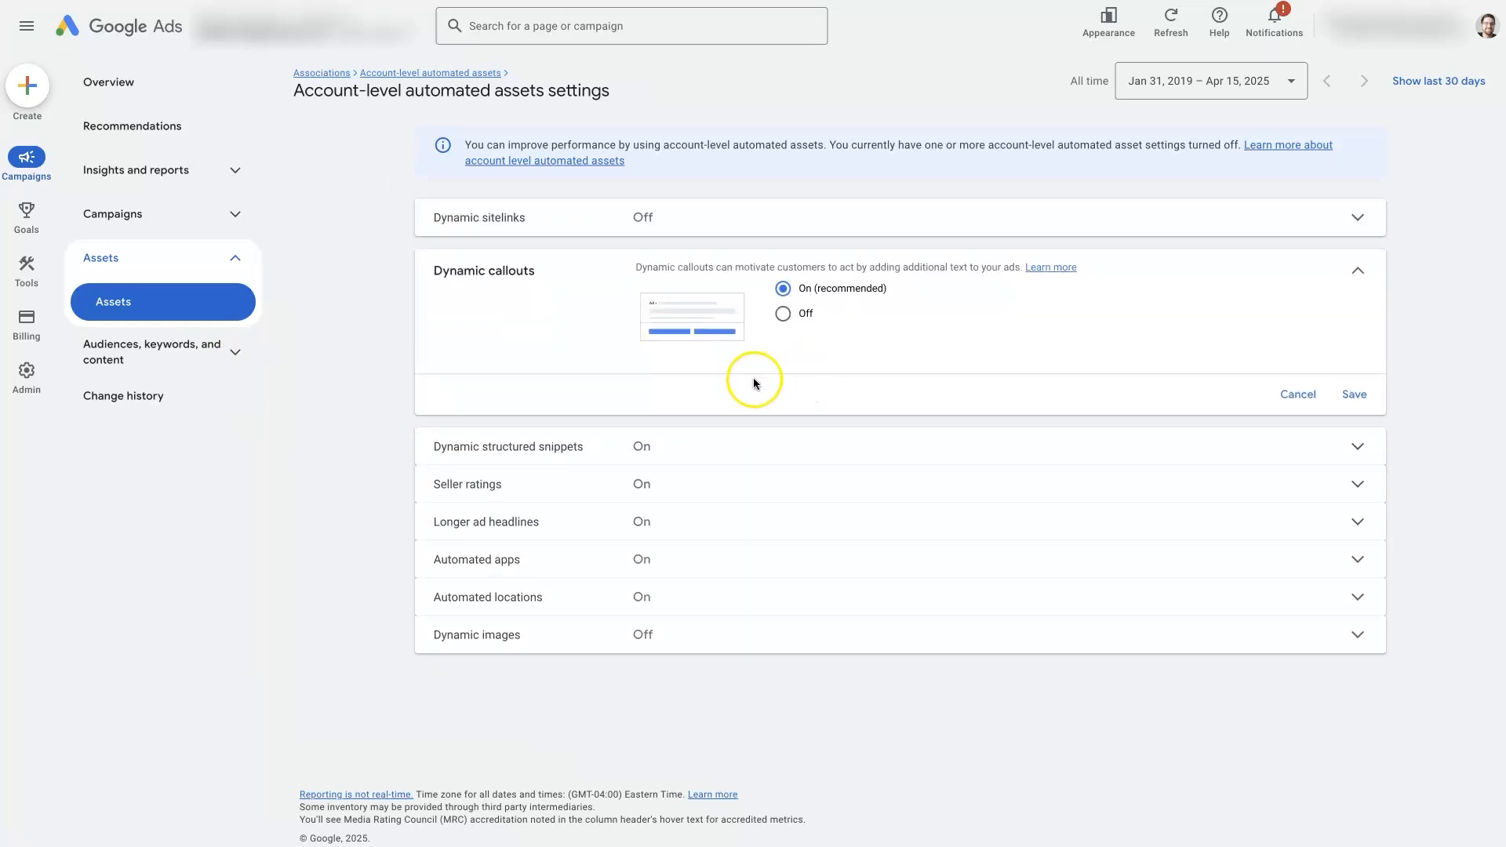
pyautogui.click(783, 314)
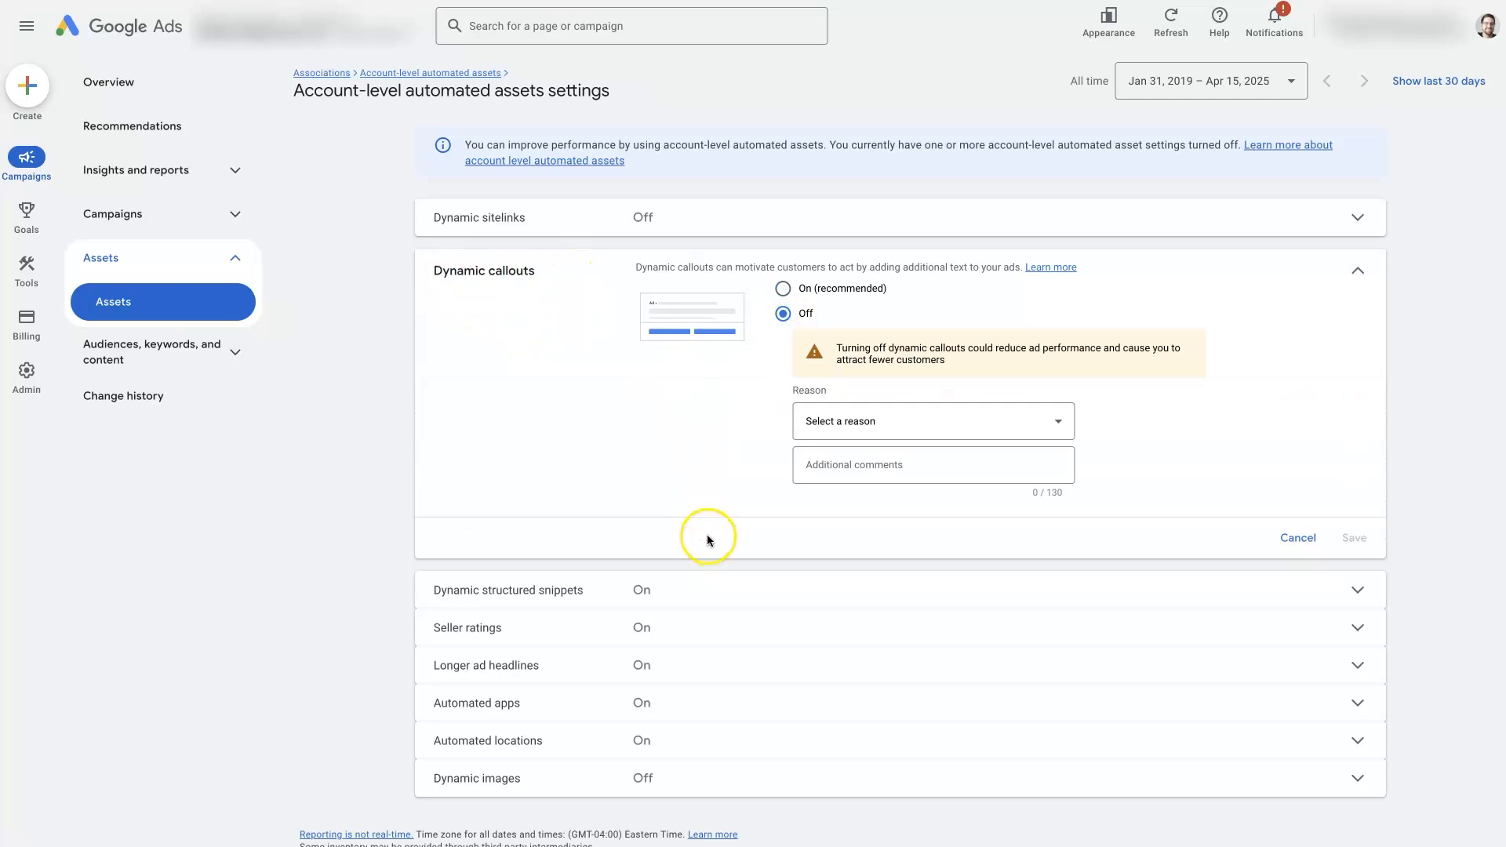
pyautogui.click(892, 422)
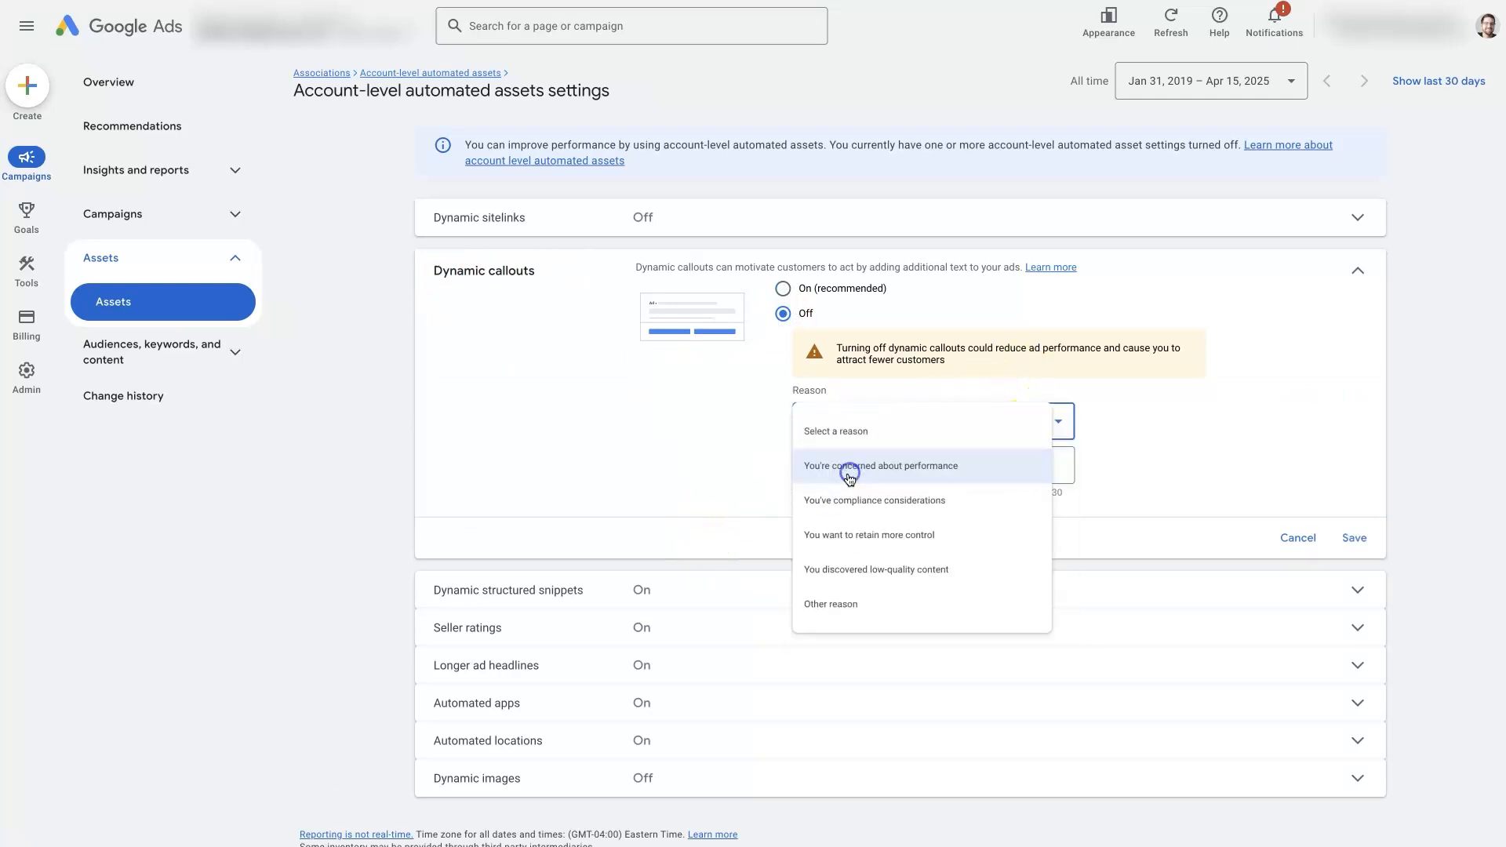
pyautogui.click(850, 472)
pyautogui.click(1353, 538)
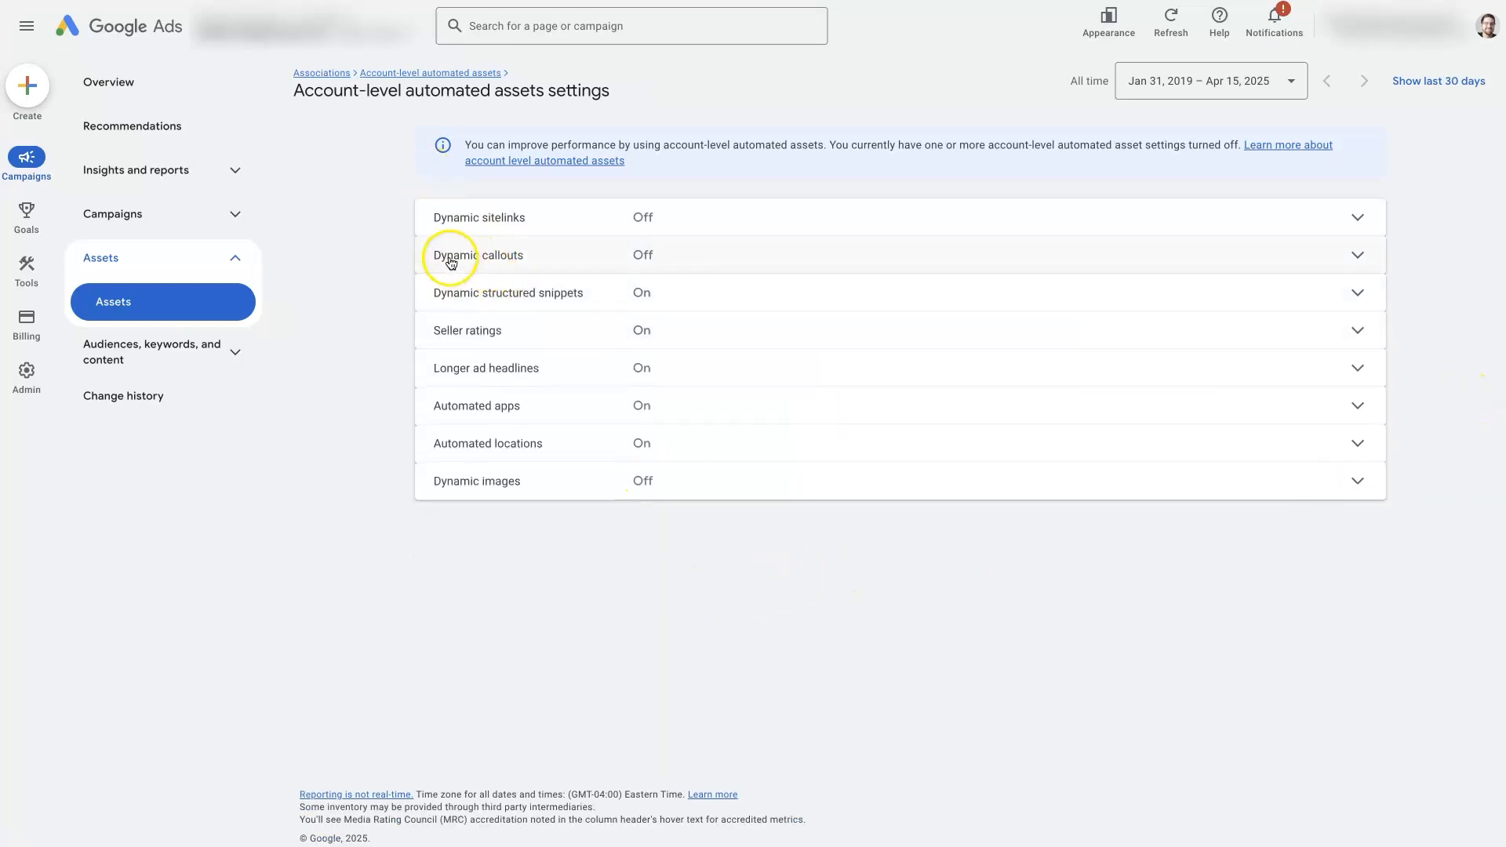
# Turn Dynamic callouts back on and save
pyautogui.click(657, 253)
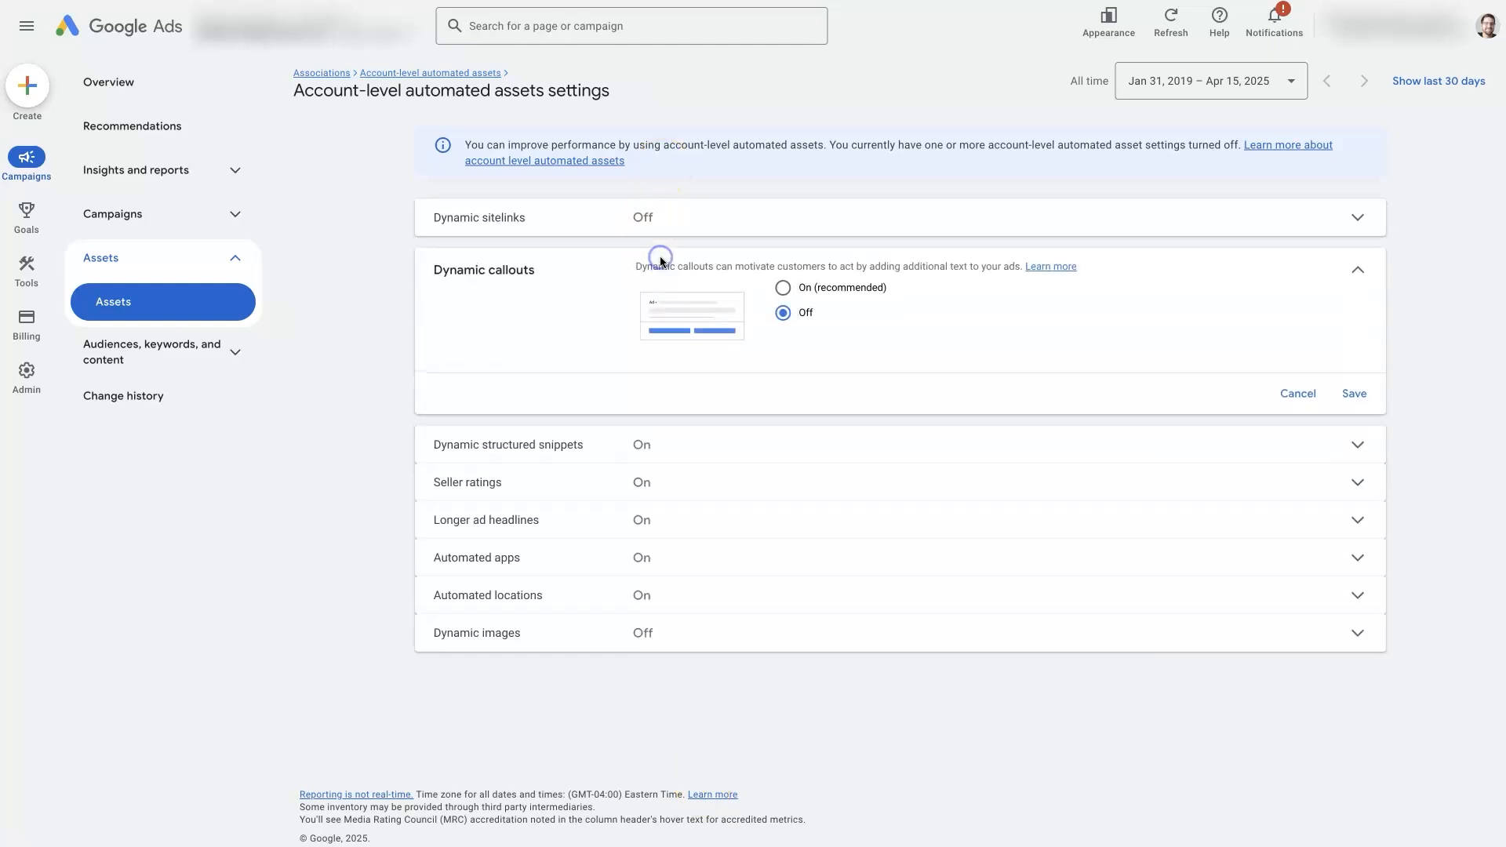
pyautogui.click(787, 289)
pyautogui.click(1352, 394)
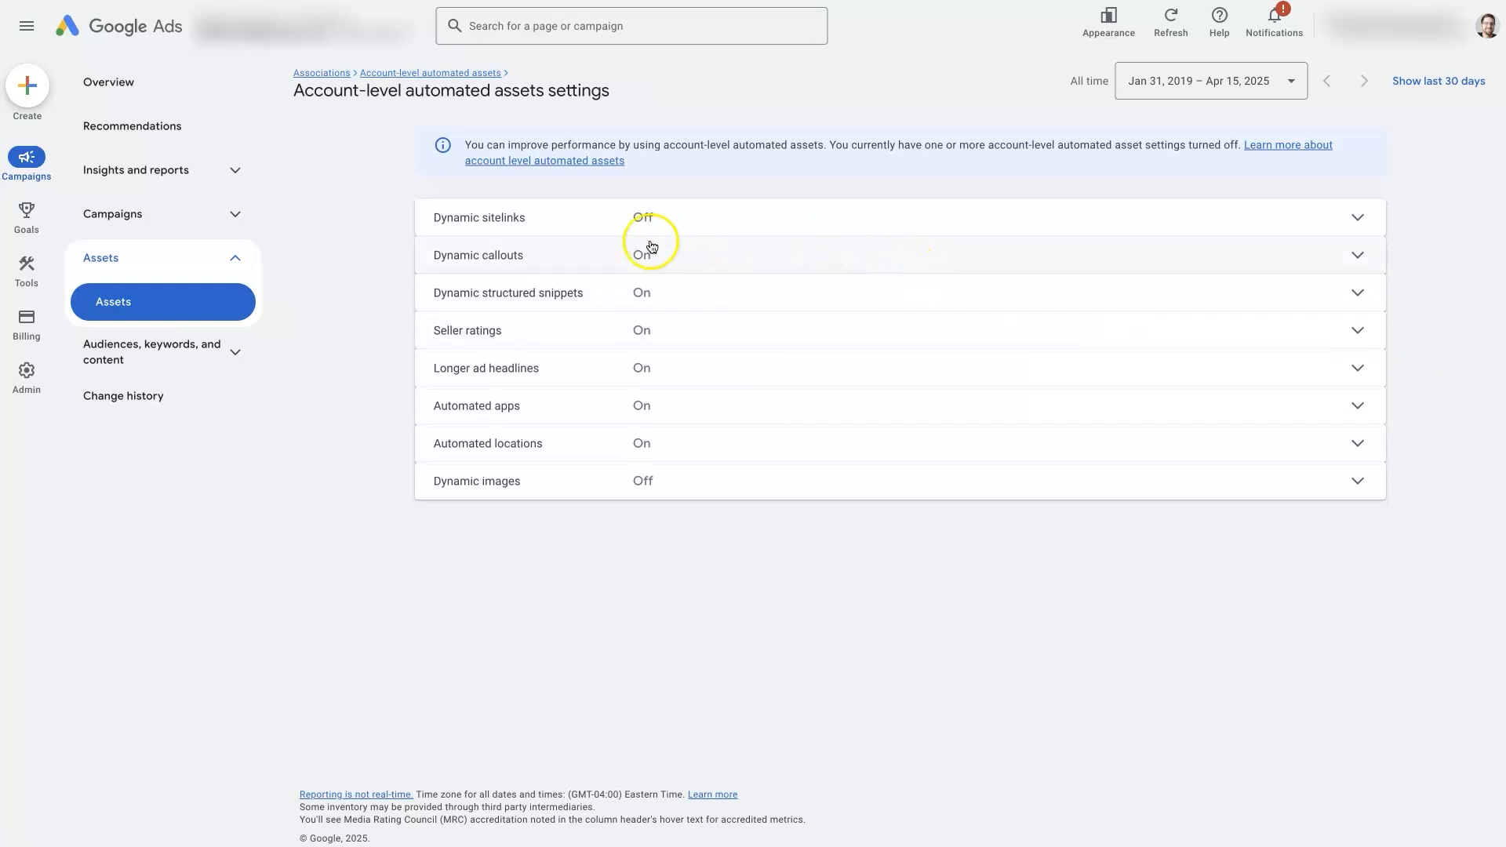
# Turn Dynamic callouts off again, choosing "You're concerned about performance" as the reason, and save
pyautogui.click(678, 261)
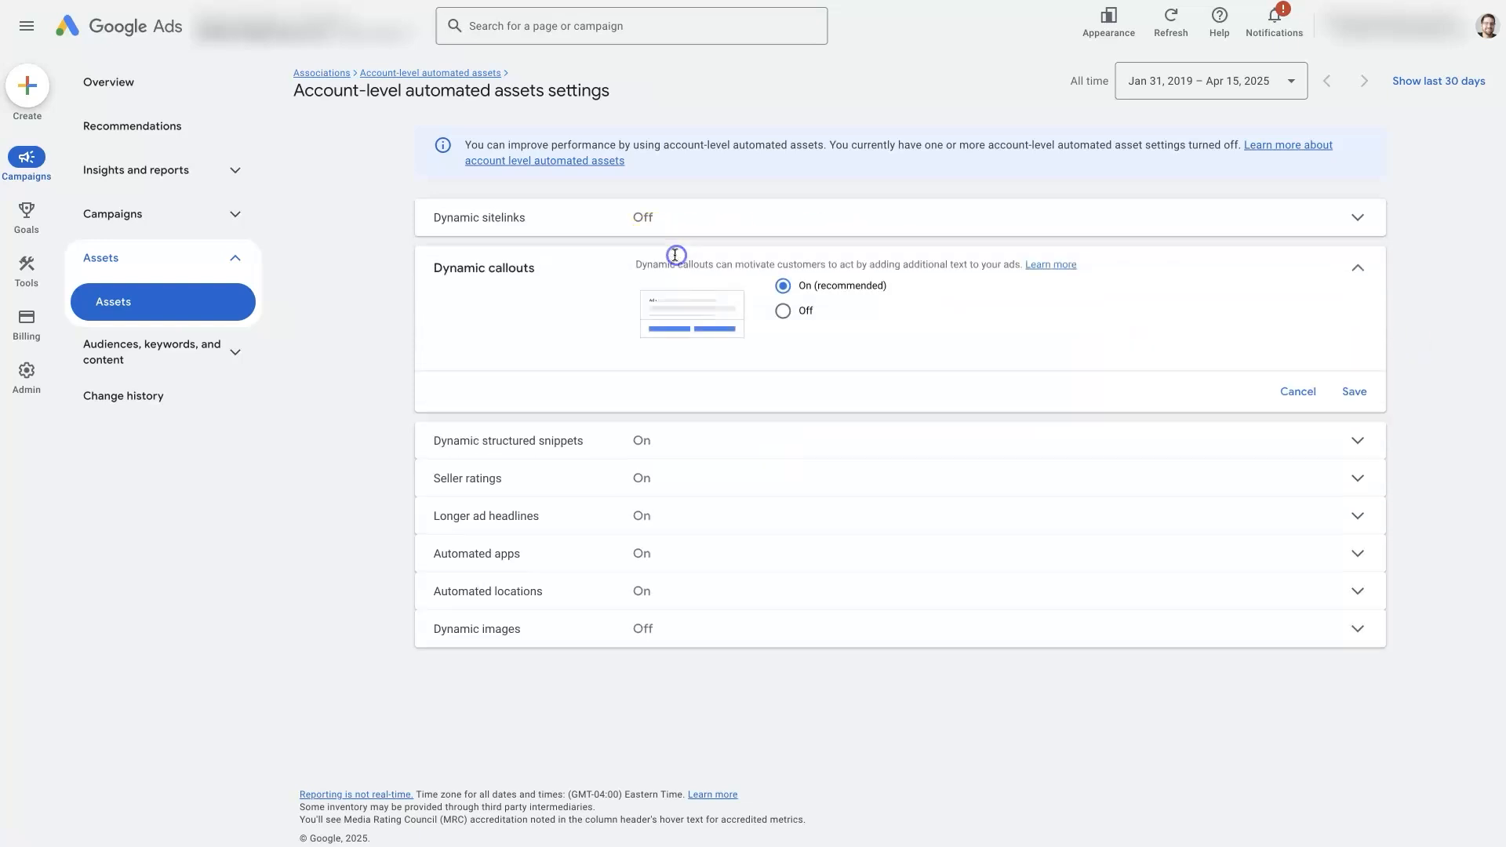
pyautogui.click(783, 313)
pyautogui.click(863, 430)
pyautogui.click(910, 472)
pyautogui.click(1354, 538)
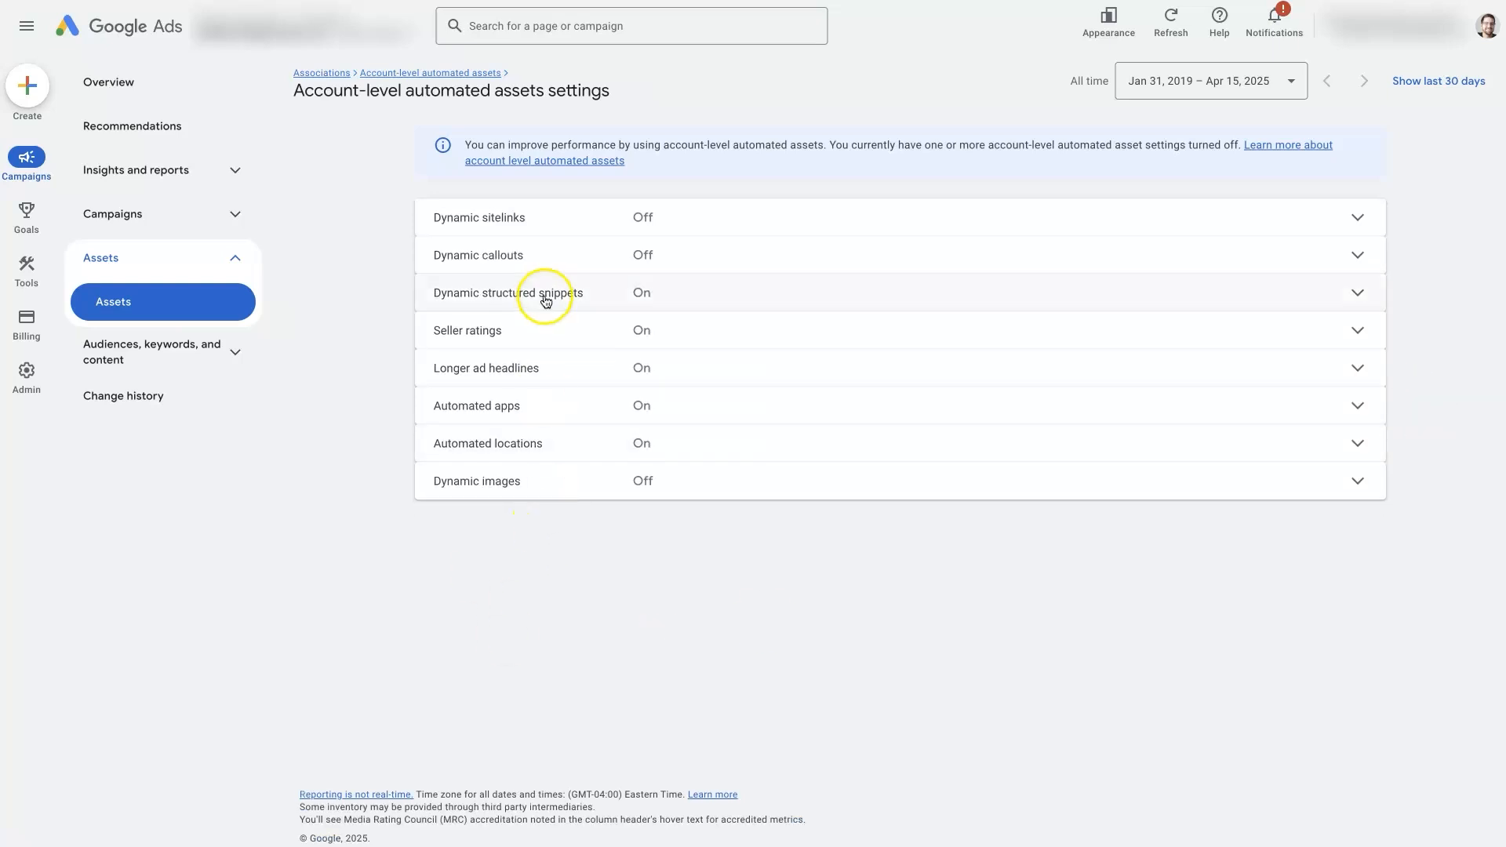
# Add the Conversions column to the account-level automated assets table
pyautogui.click(436, 73)
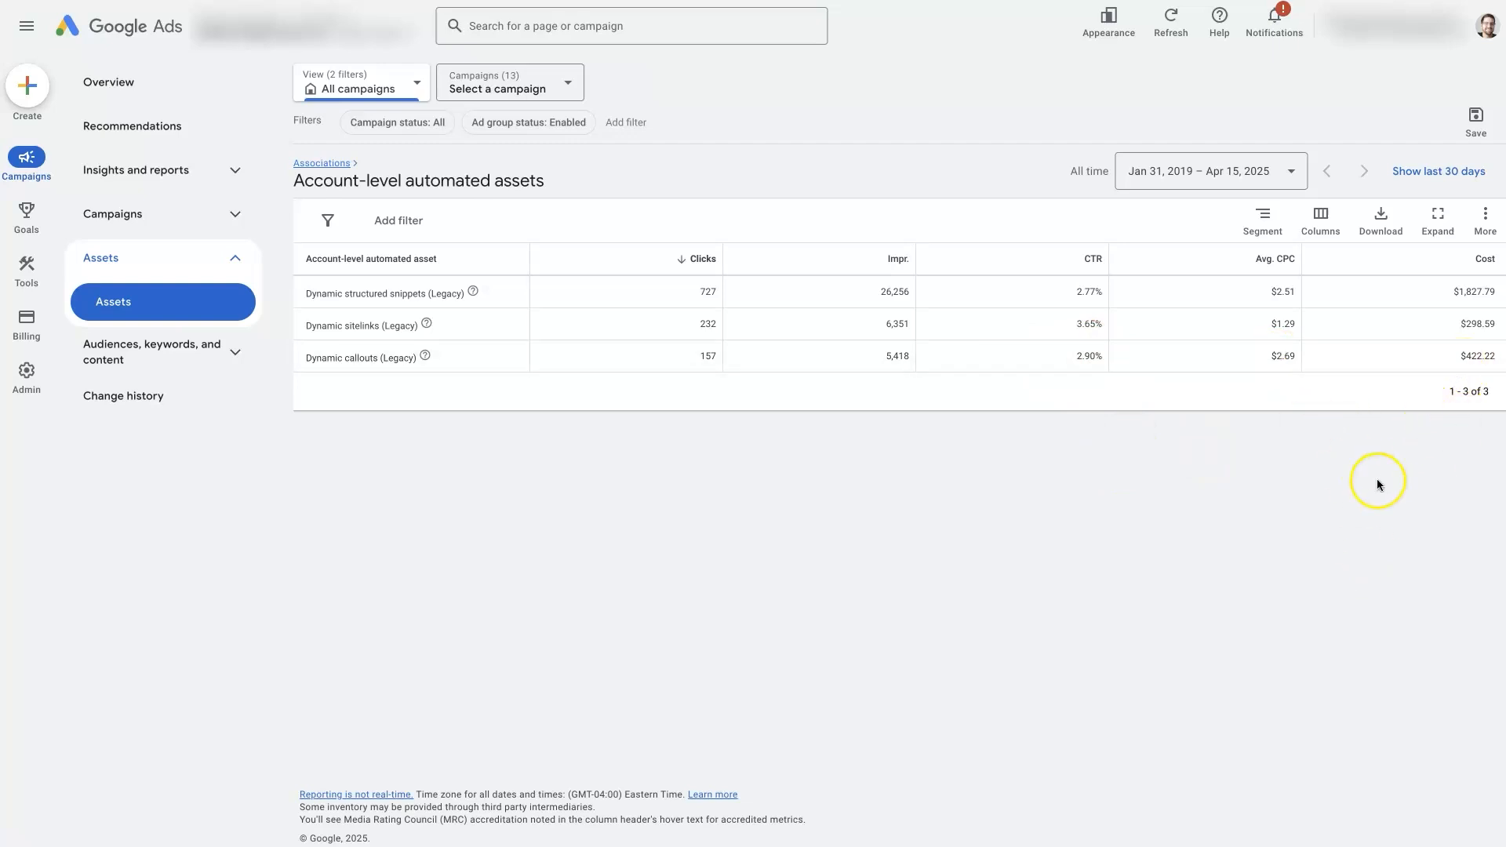
pyautogui.click(1321, 221)
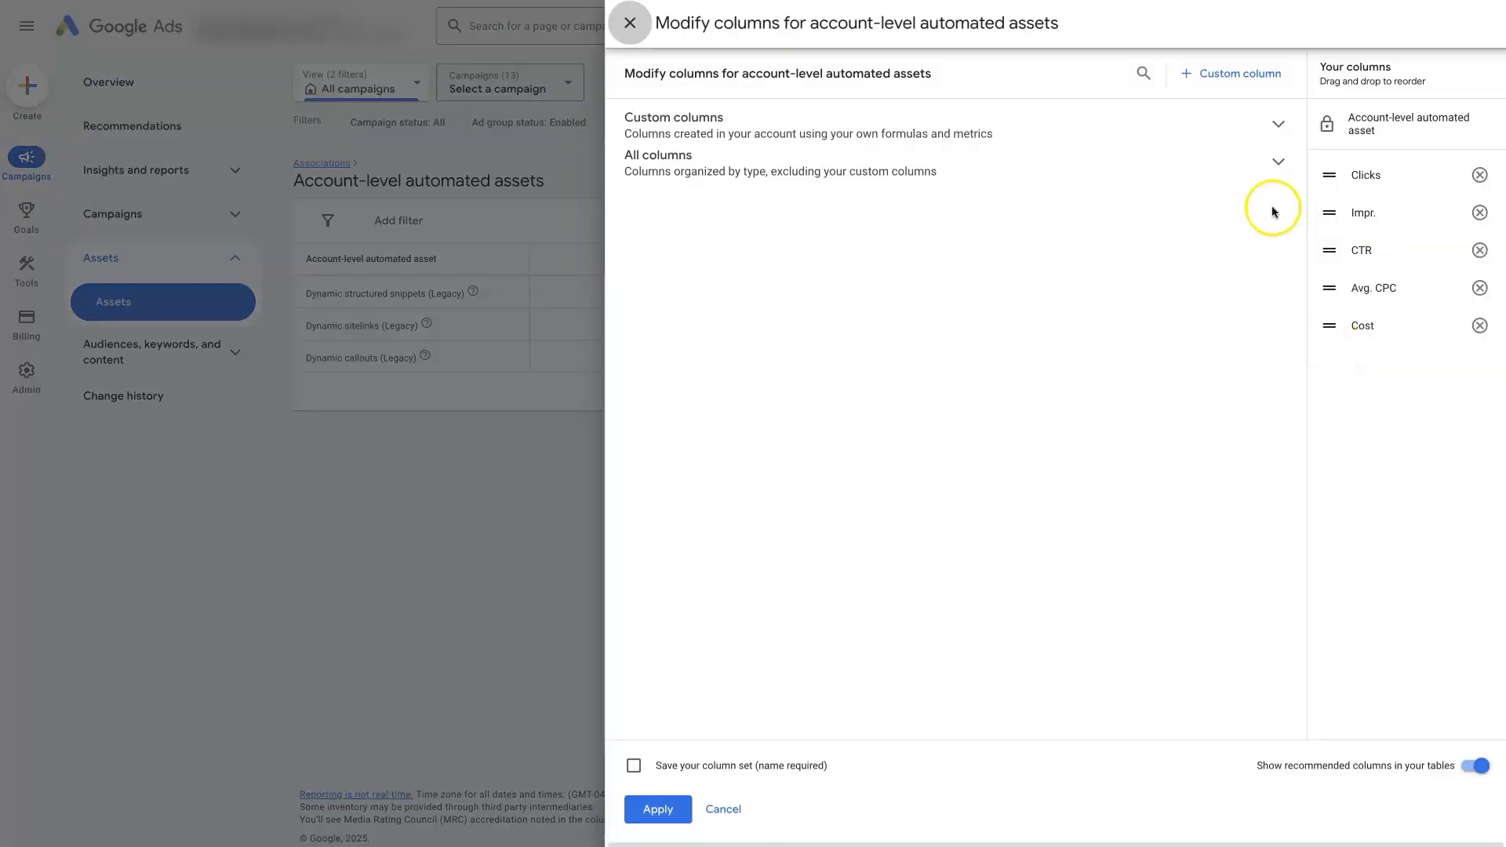
pyautogui.click(785, 139)
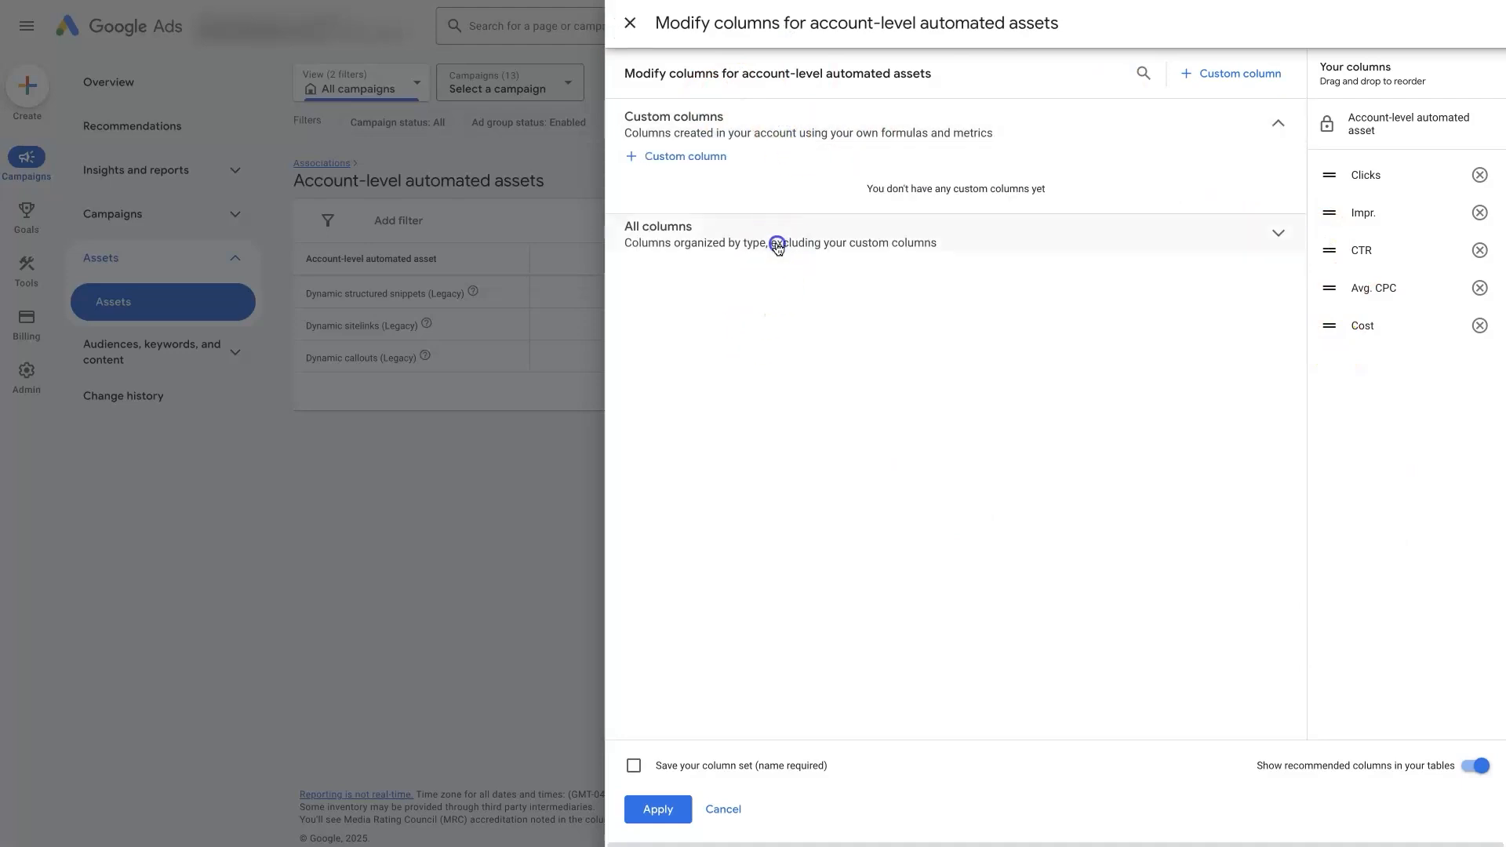
pyautogui.click(777, 246)
pyautogui.click(731, 307)
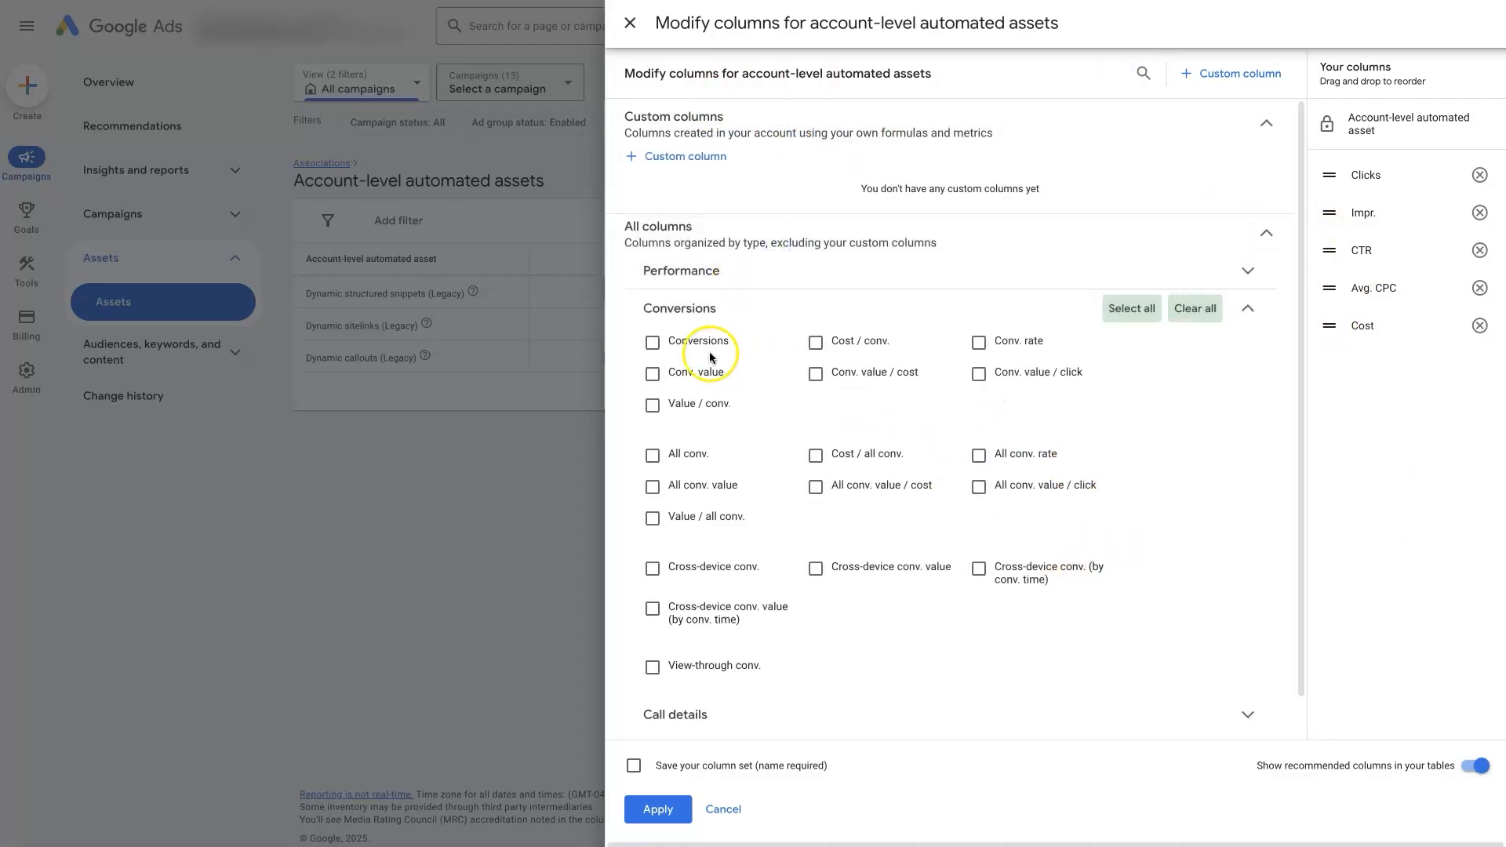
pyautogui.click(651, 343)
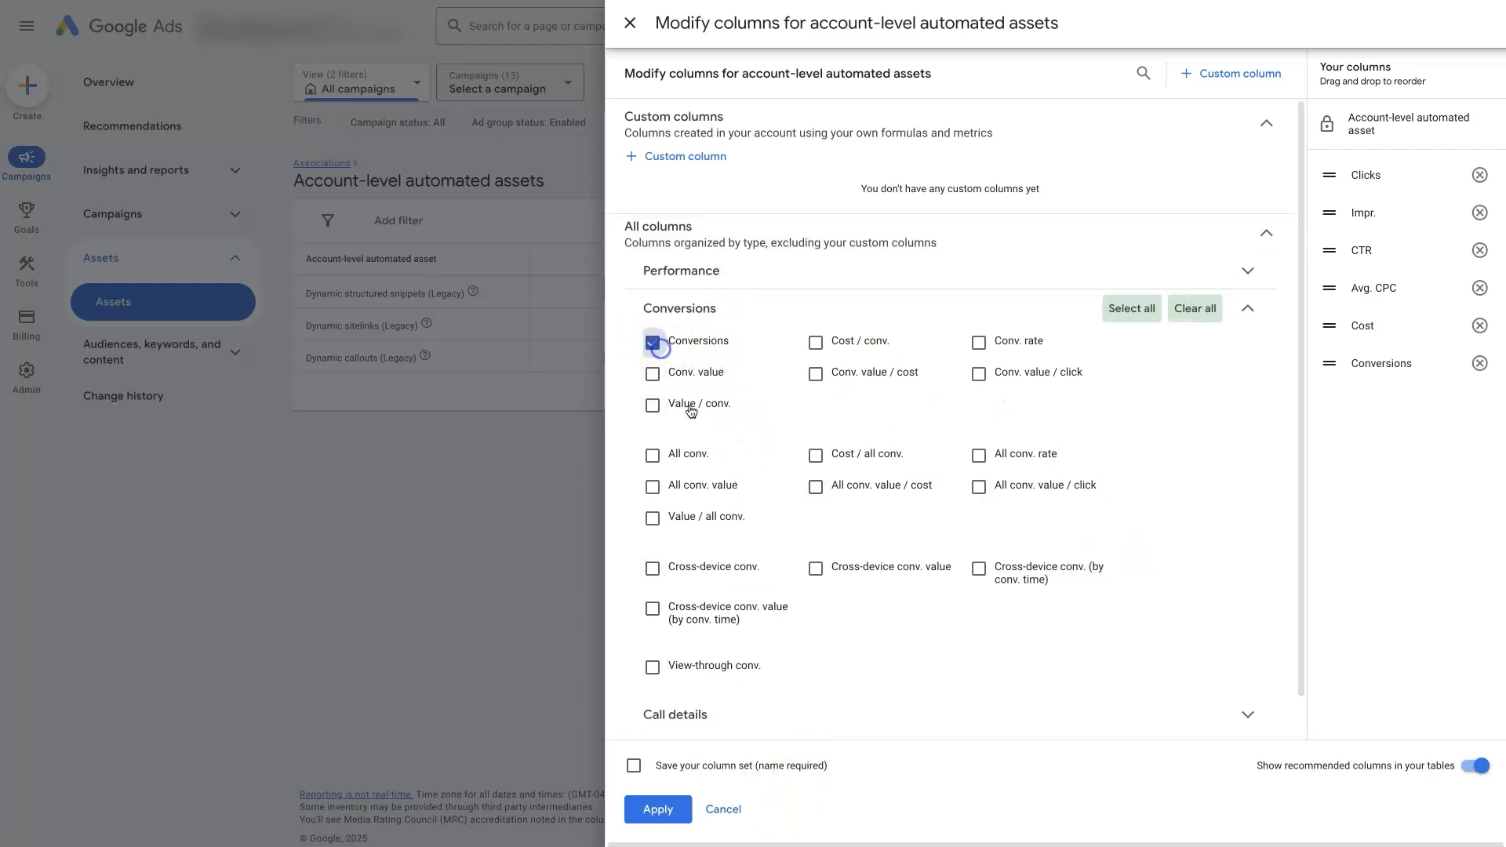
pyautogui.click(658, 809)
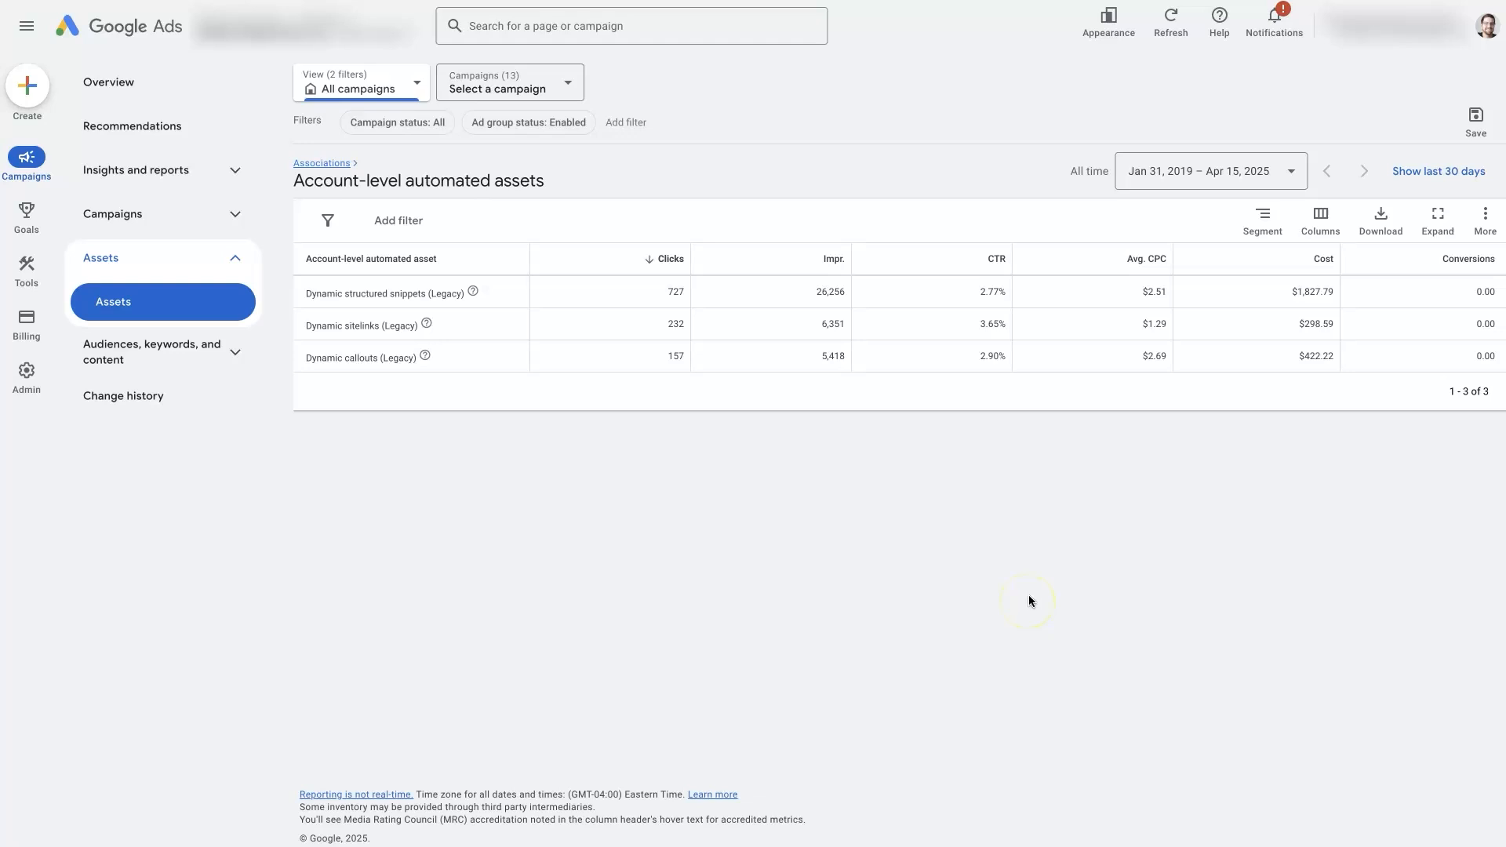
# Reopen the advanced settings and check the Dynamic callouts setting
pyautogui.click(1485, 215)
pyautogui.click(1426, 264)
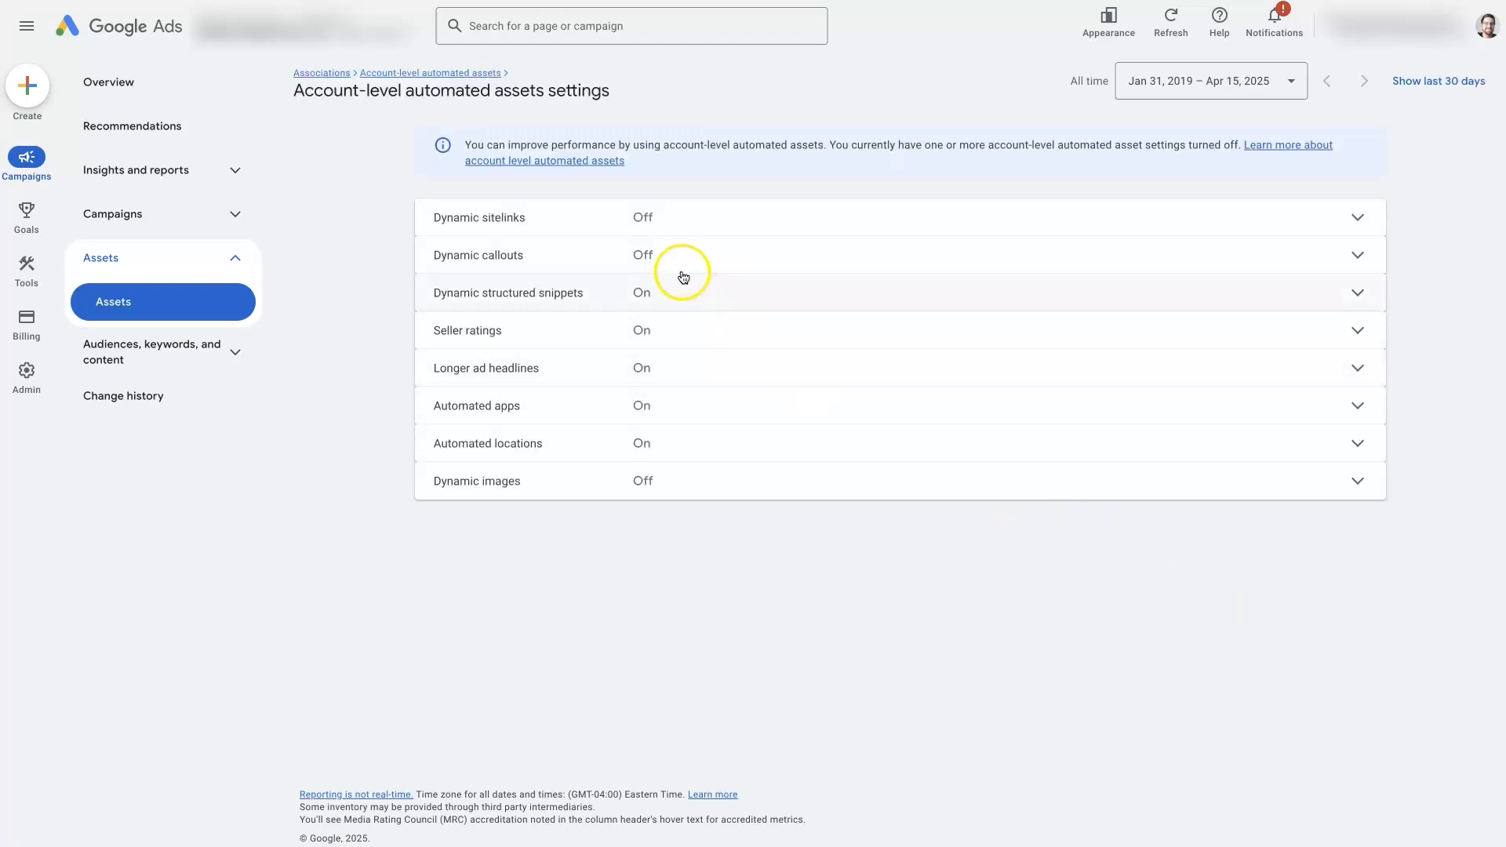
pyautogui.click(675, 262)
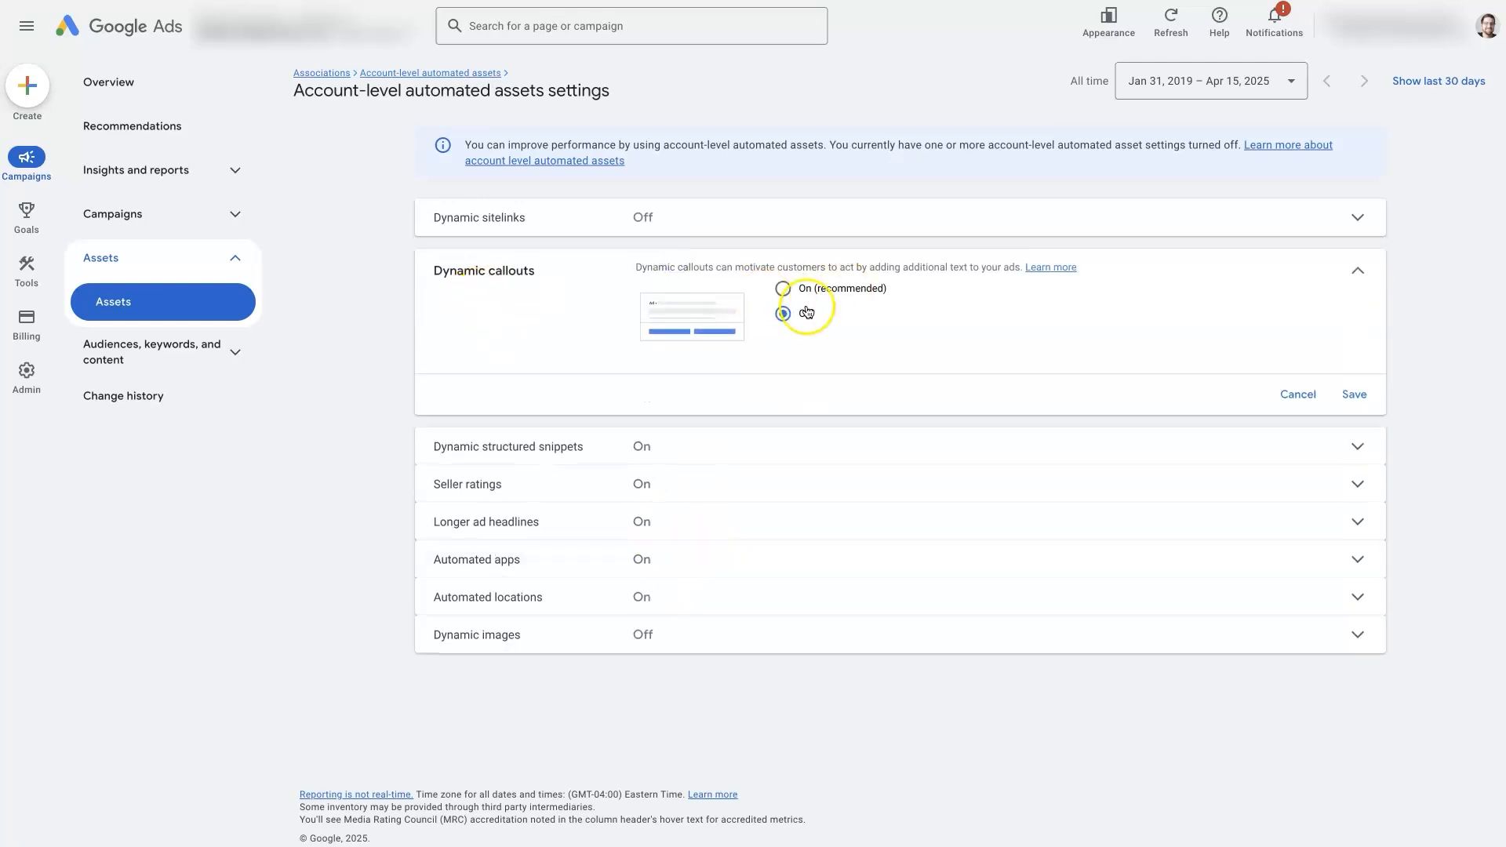
pyautogui.click(1359, 265)
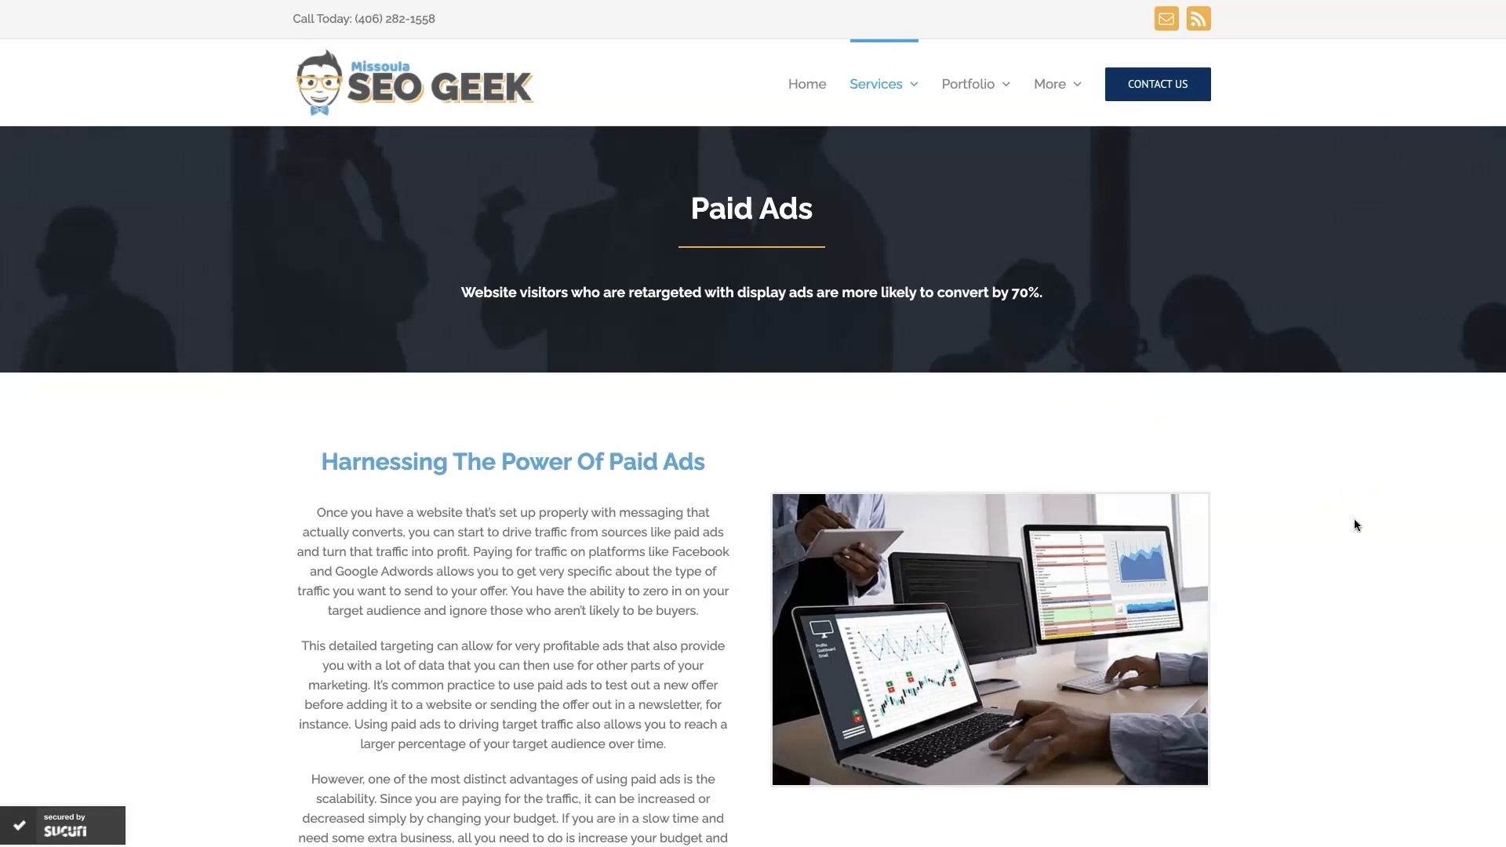
# Switch to the Missoula SEO Geek website and scroll through its Paid Ads page
pyautogui.scroll(-15, 1334, 585)
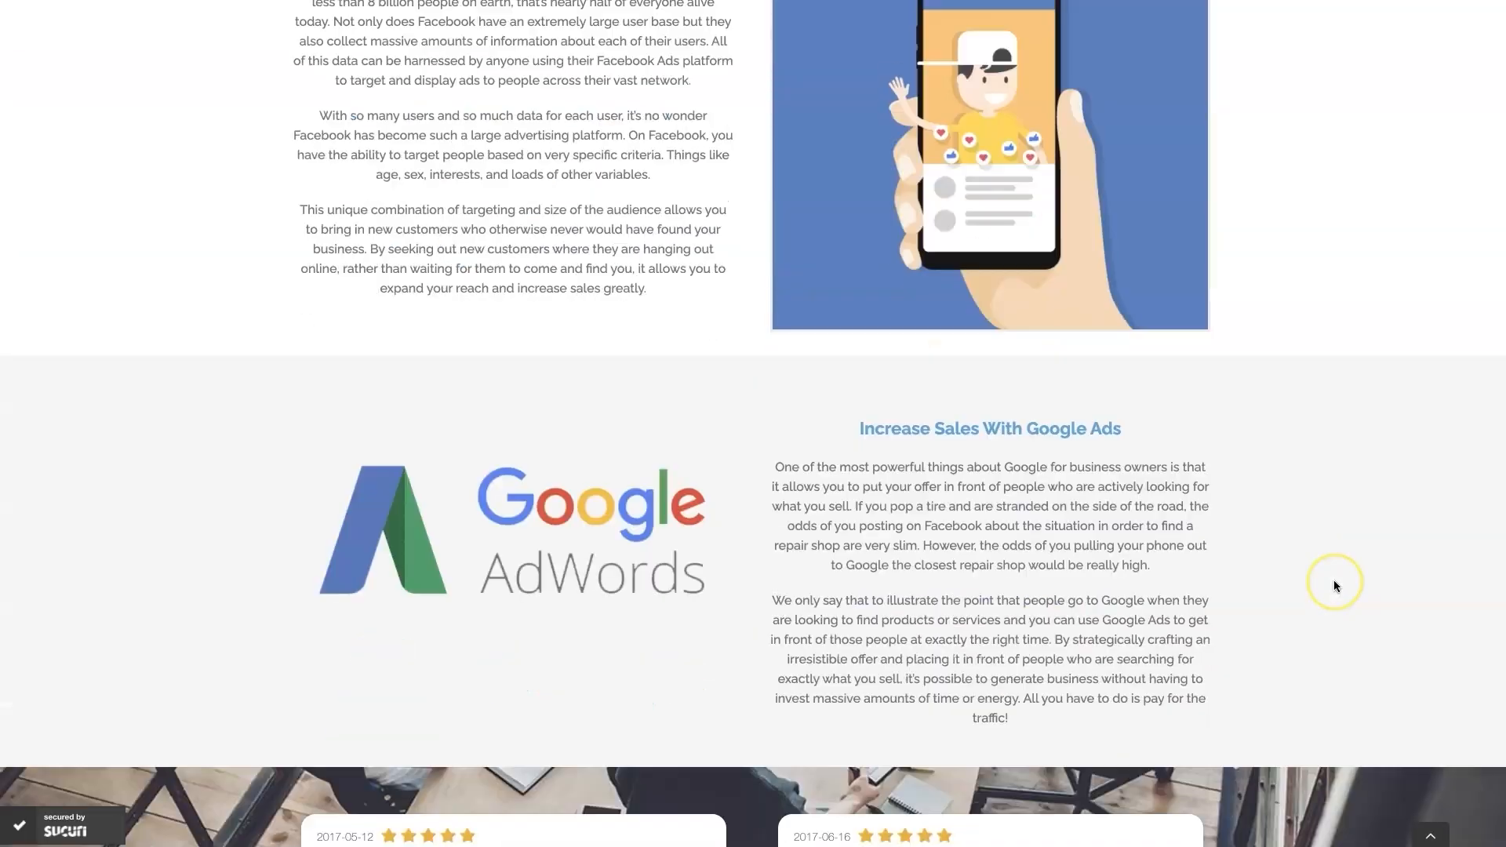
pyautogui.scroll(-1, 1336, 585)
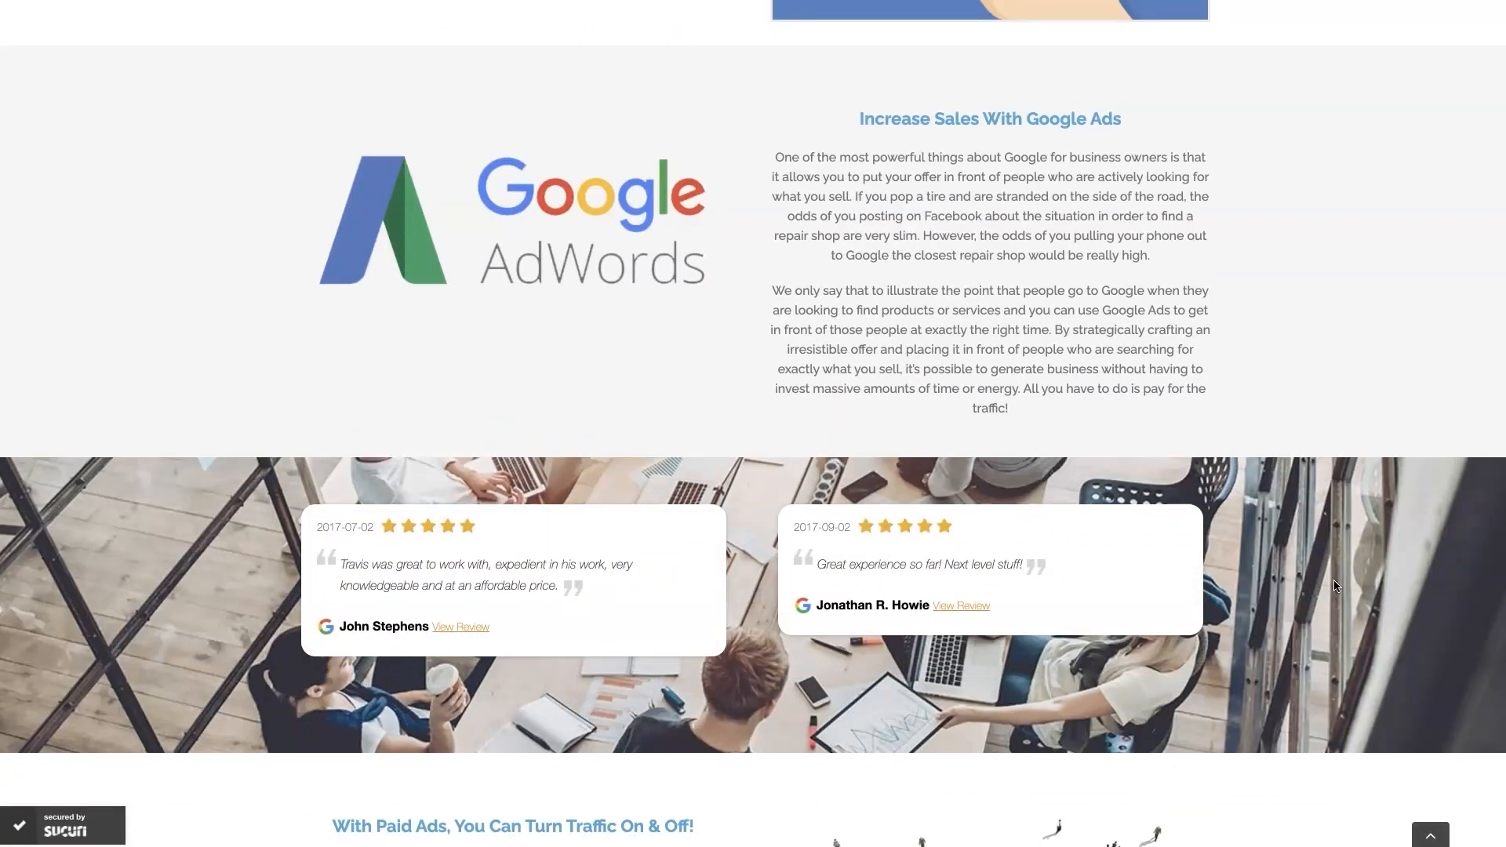
pyautogui.scroll(1, 1336, 585)
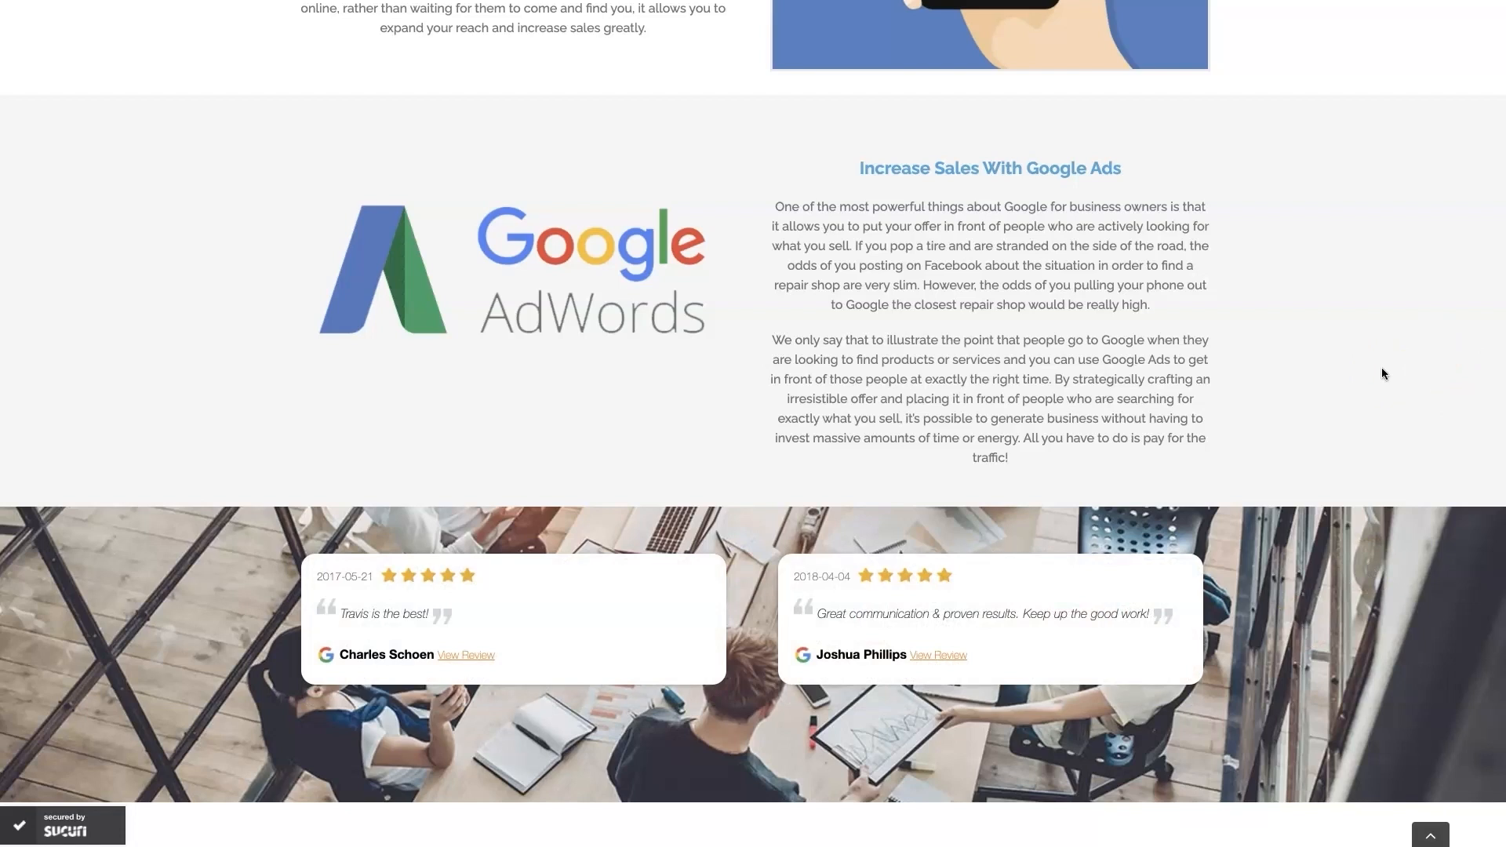
pyautogui.scroll(20, 1381, 374)
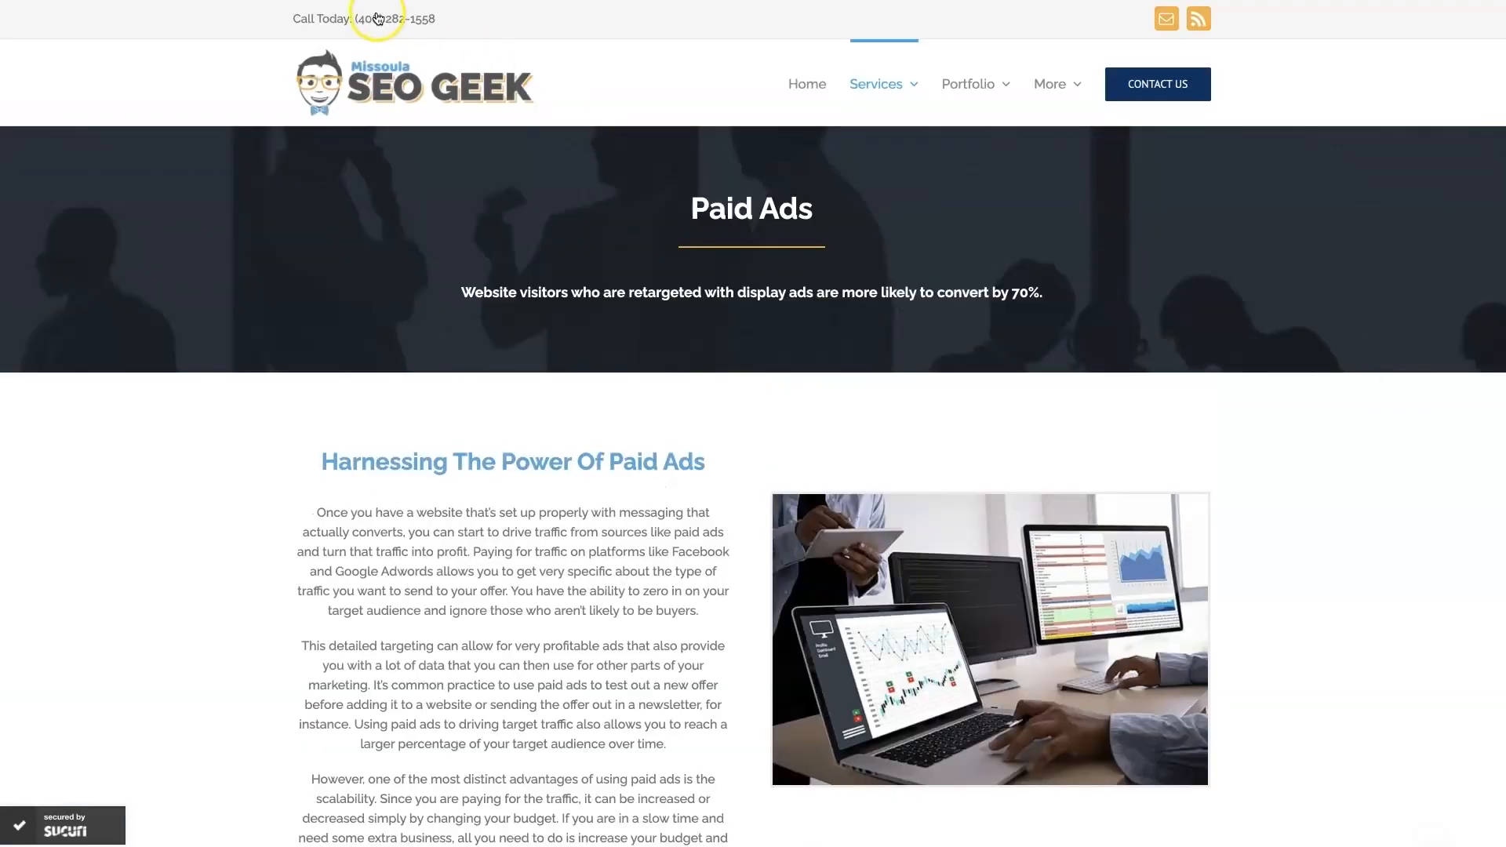